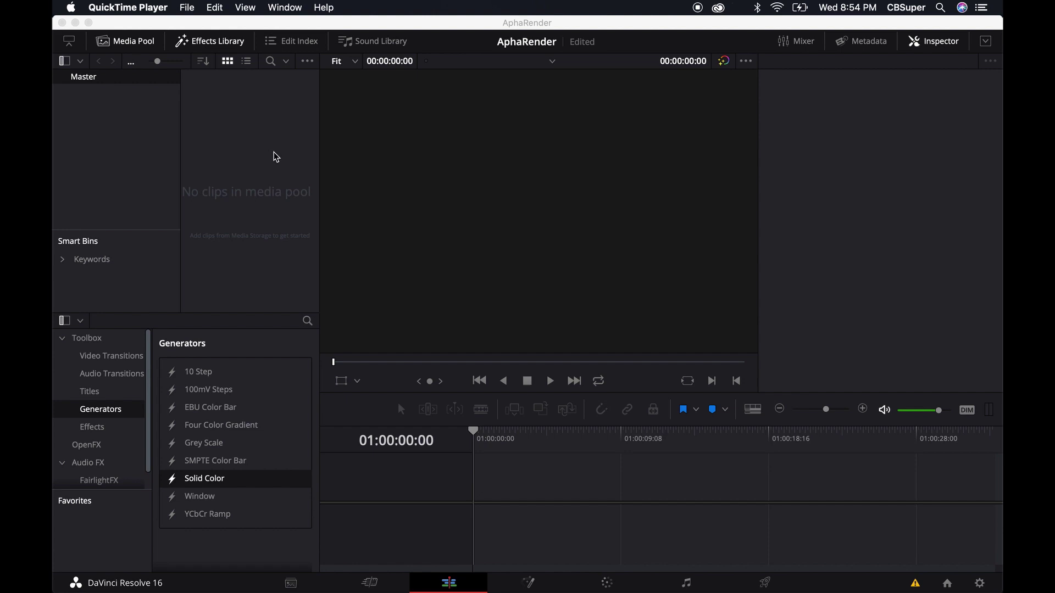
# - Create a new Fusion Composition clip in the empty Media Pool
pyautogui.rightClick(256, 155)
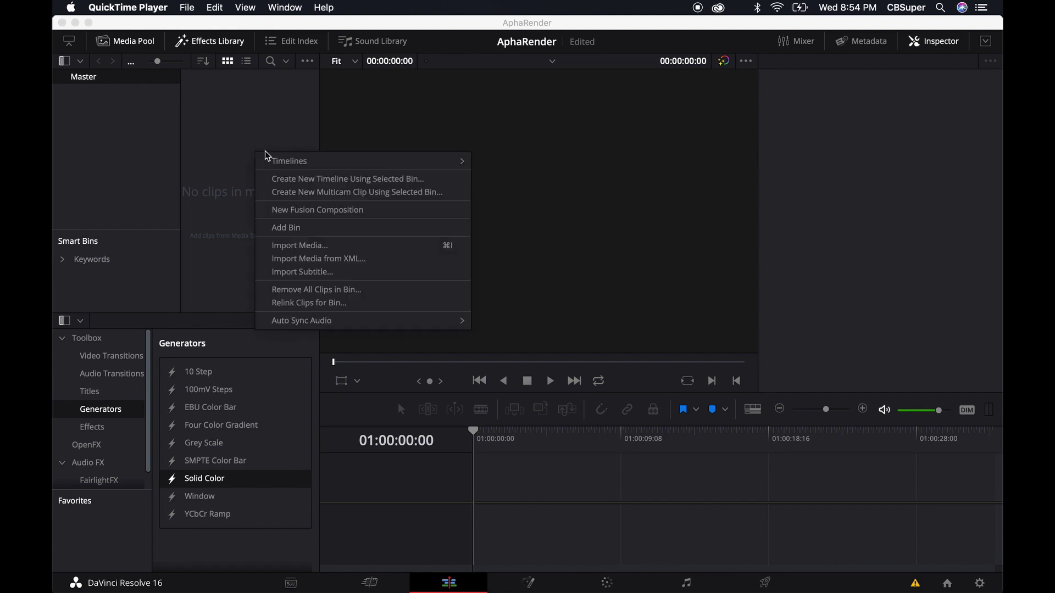
pyautogui.click(295, 211)
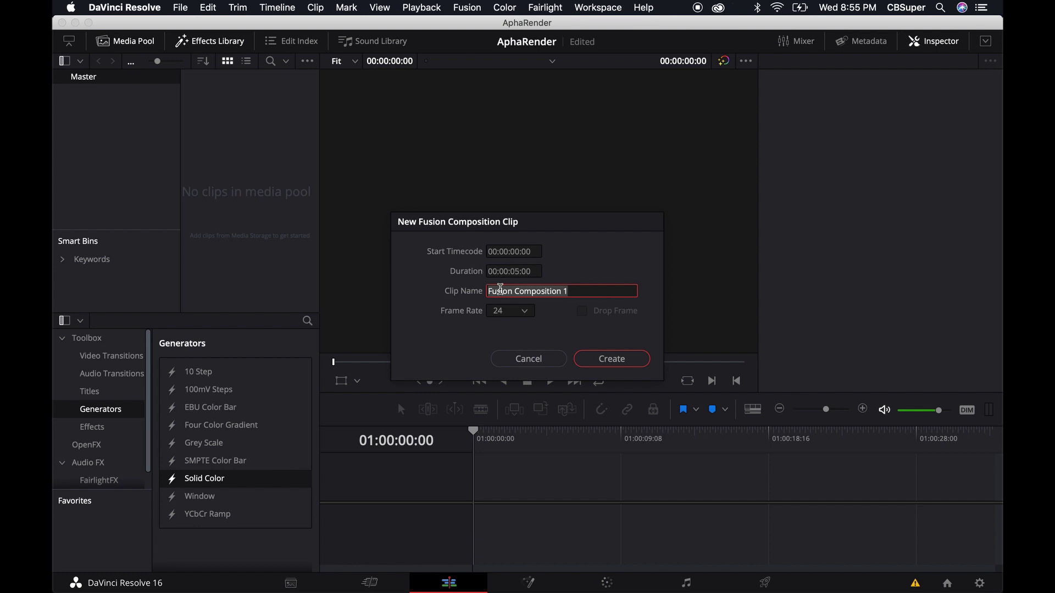
pyautogui.click(611, 362)
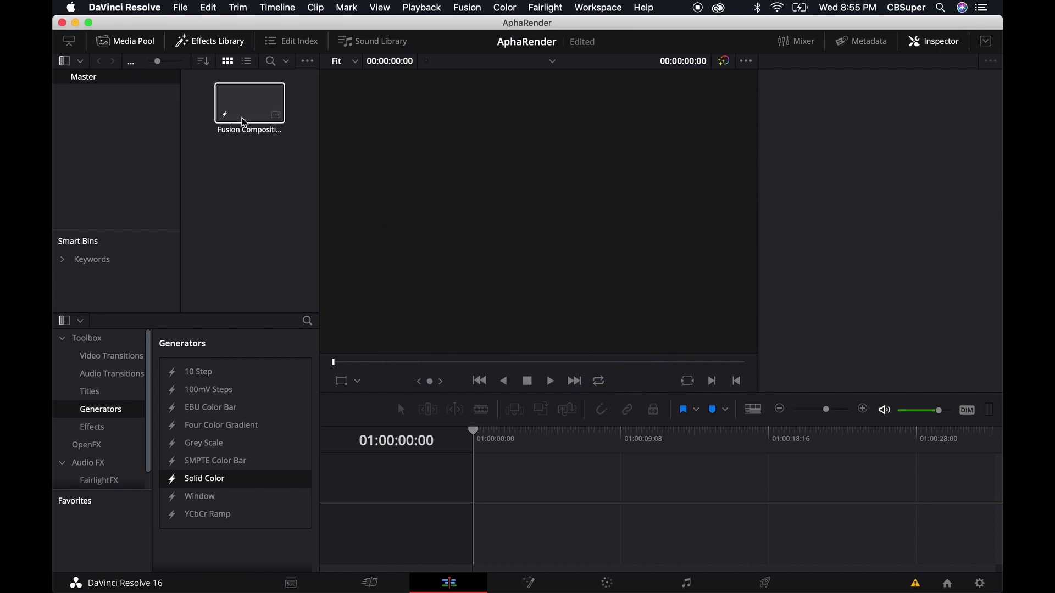
# - Place the Fusion Composition on a new timeline and lengthen it to 10 seconds
pyautogui.moveTo(251, 107); pyautogui.dragTo(484, 500)
pyautogui.click(512, 498)
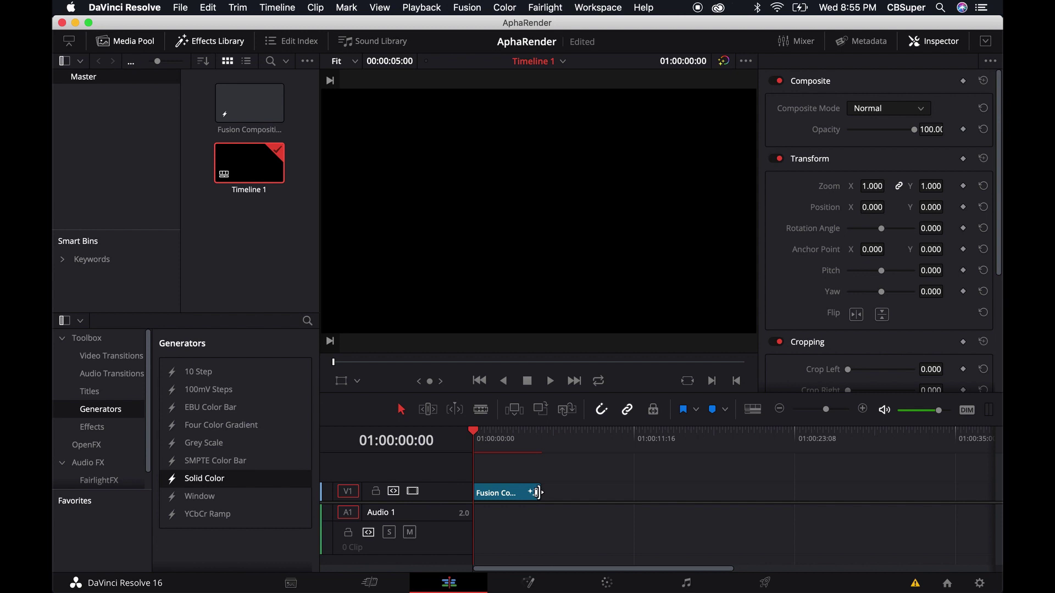
pyautogui.moveTo(538, 493); pyautogui.dragTo(607, 492)
# - In Fusion, add a Text1 node and connect its output to MediaOut1
pyautogui.click(531, 584)
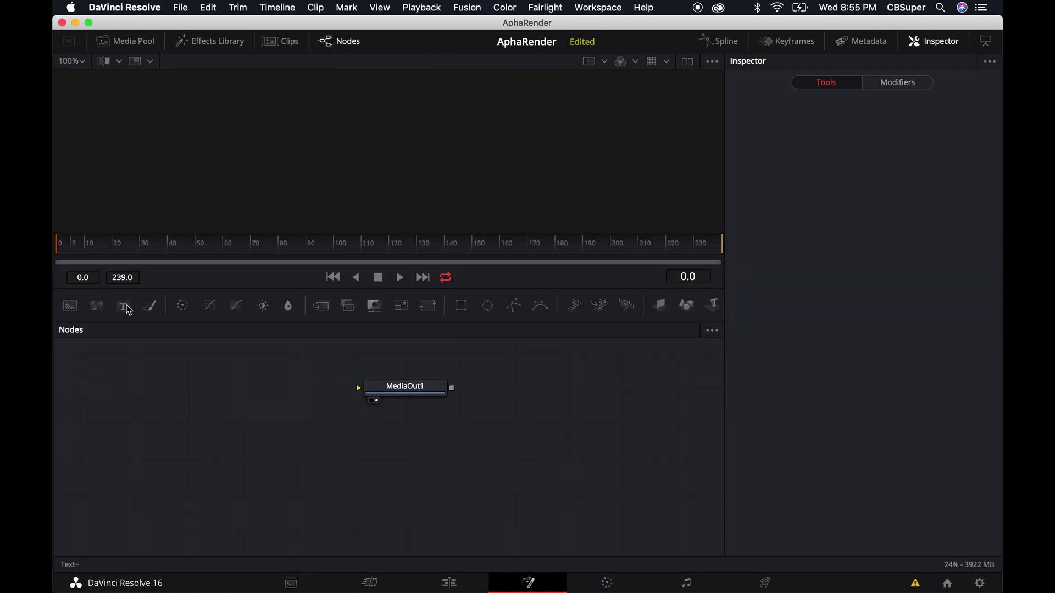
pyautogui.click(123, 305)
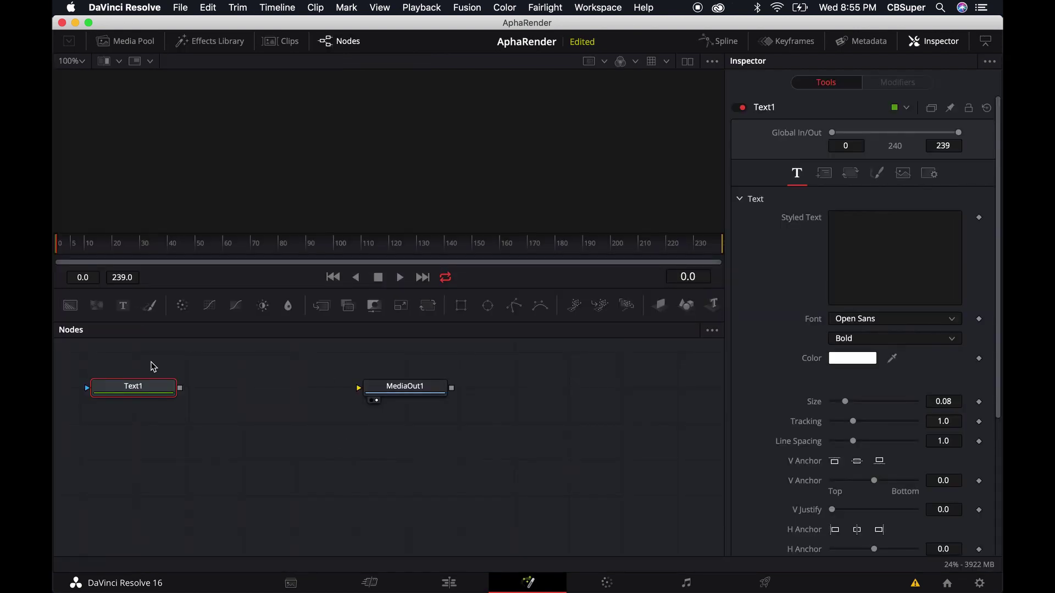
pyautogui.click(178, 395)
pyautogui.moveTo(177, 395); pyautogui.dragTo(446, 393)
pyautogui.click(191, 394)
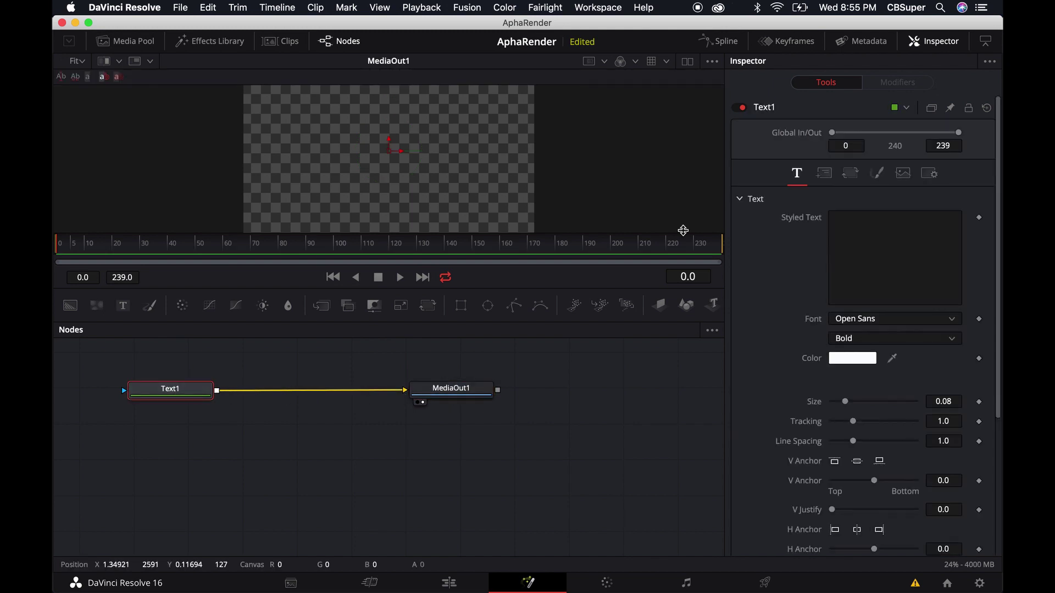
# - Make the text read 'Alpha' at size 0.4055 and check it in the alpha-channel view
pyautogui.click(856, 224)
pyautogui.write('TE')
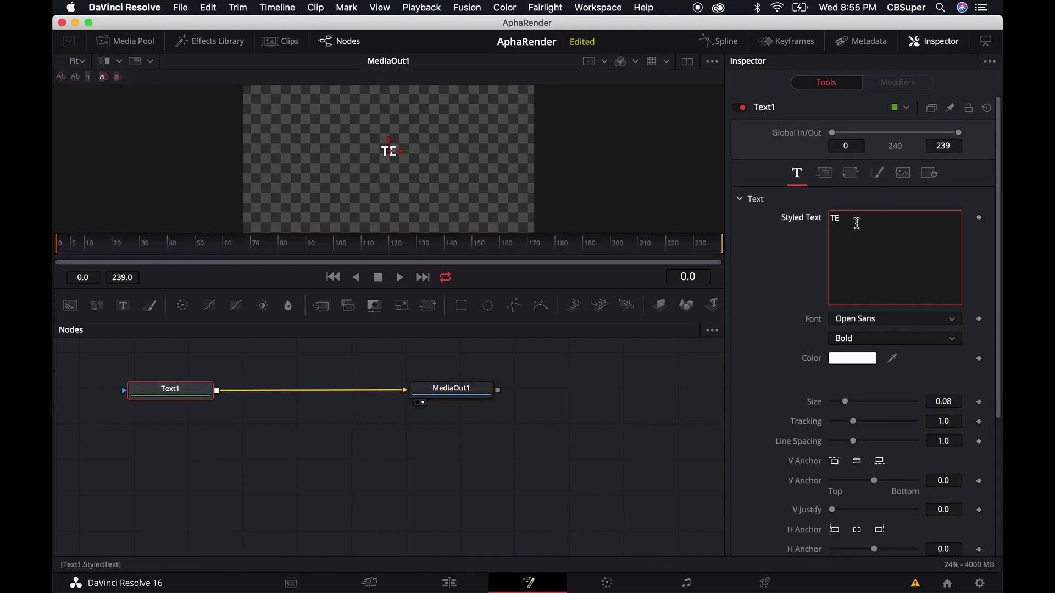
pyautogui.press('BackSpace')
pyautogui.press('BackSpace')
pyautogui.write('A')
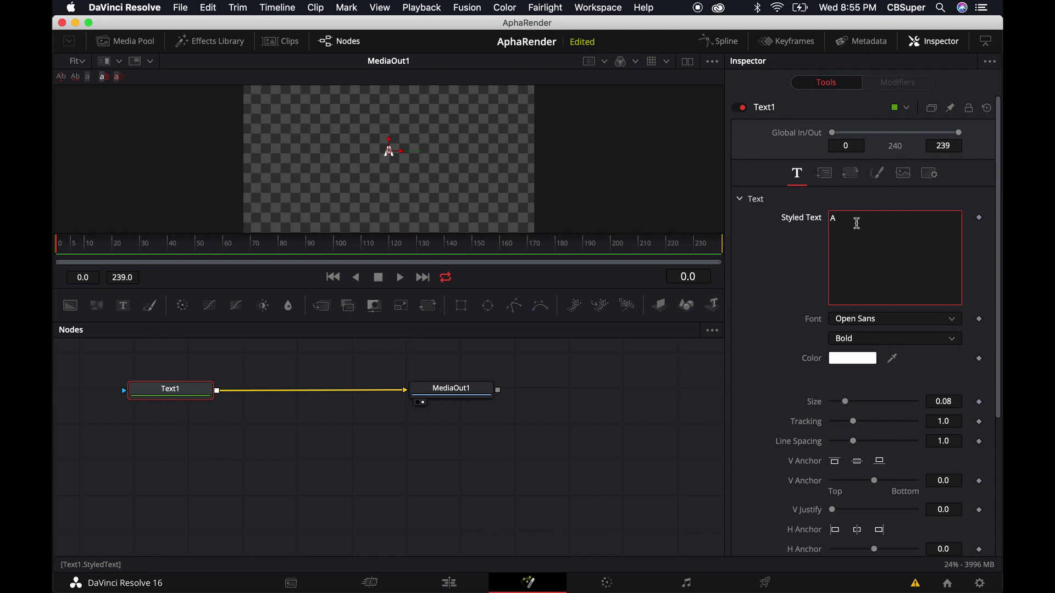
pyautogui.write('lpha')
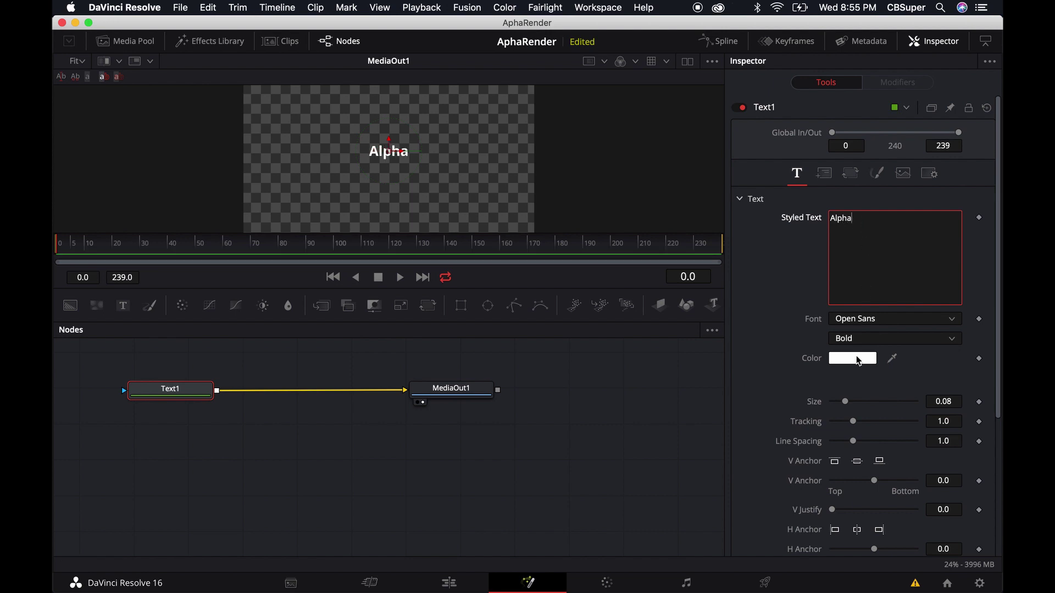
pyautogui.moveTo(845, 402); pyautogui.dragTo(901, 402)
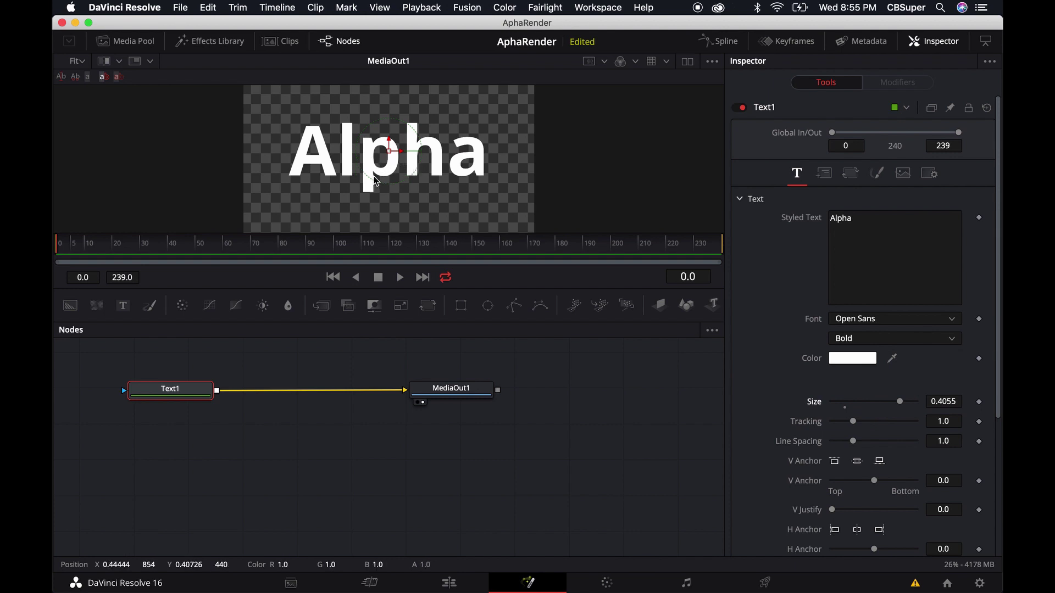
pyautogui.press('a')
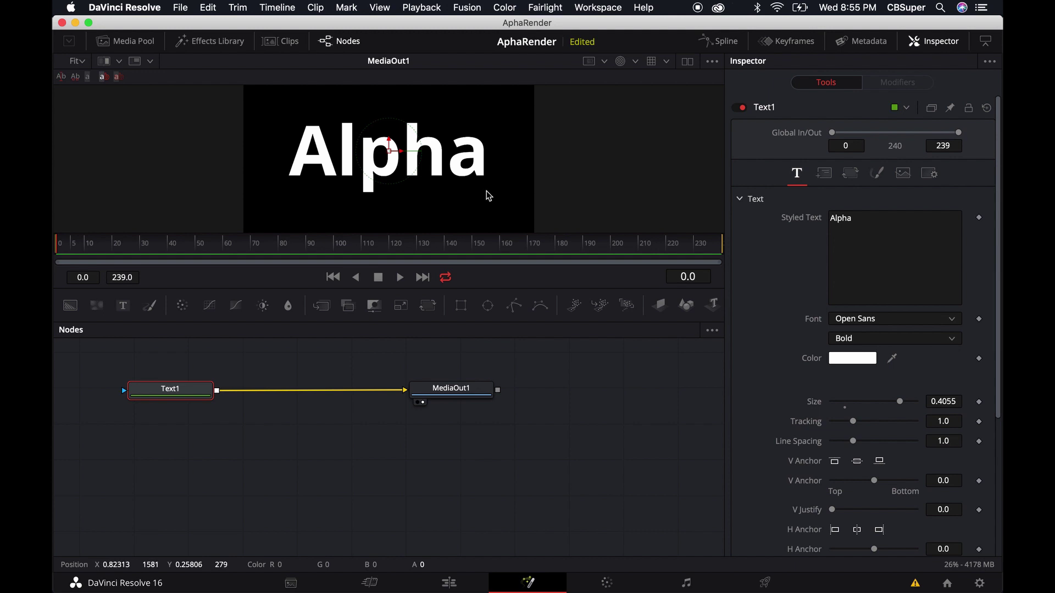
pyautogui.hotkey('ctrl', 'shift', 'c')
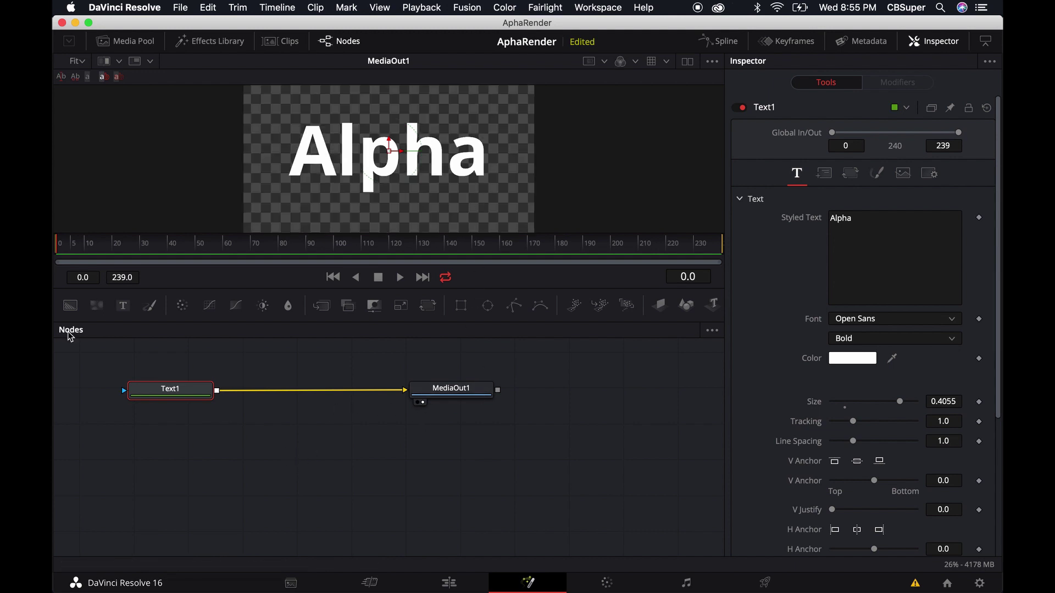
# - Add Background and Merge nodes and arrange Text1, Merge1 and Background1 in the graph
pyautogui.click(71, 305)
pyautogui.moveTo(185, 405); pyautogui.dragTo(185, 392)
pyautogui.moveTo(280, 429); pyautogui.dragTo(269, 438)
pyautogui.moveTo(200, 432); pyautogui.dragTo(195, 439)
# - Feed Text1 into Merge1 as the foreground and make Background1 pure red
pyautogui.moveTo(269, 421); pyautogui.dragTo(245, 417)
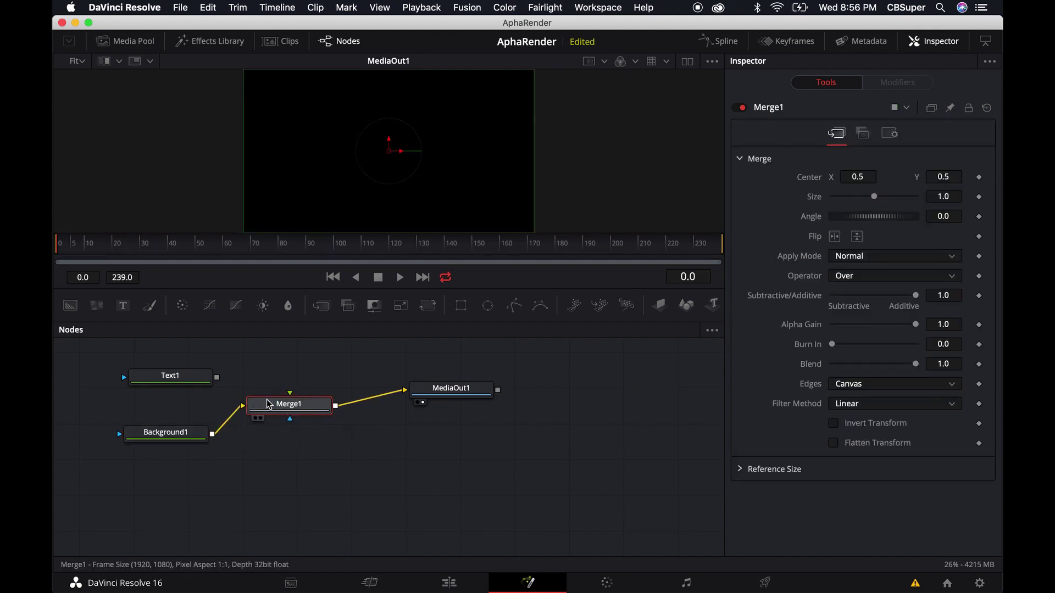
pyautogui.moveTo(217, 378); pyautogui.dragTo(298, 429)
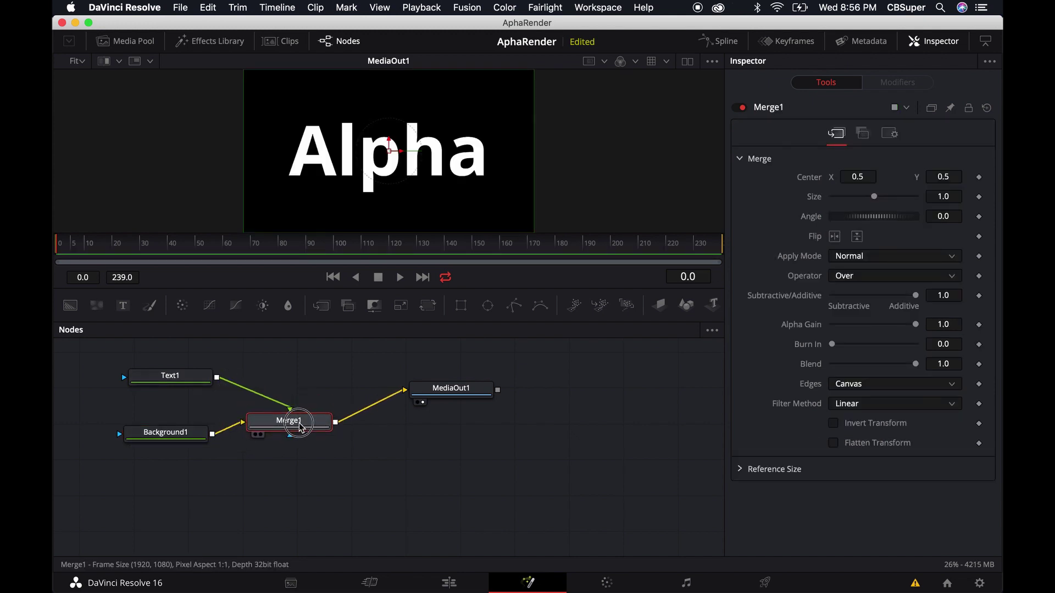
pyautogui.click(187, 437)
pyautogui.moveTo(873, 300); pyautogui.dragTo(937, 252)
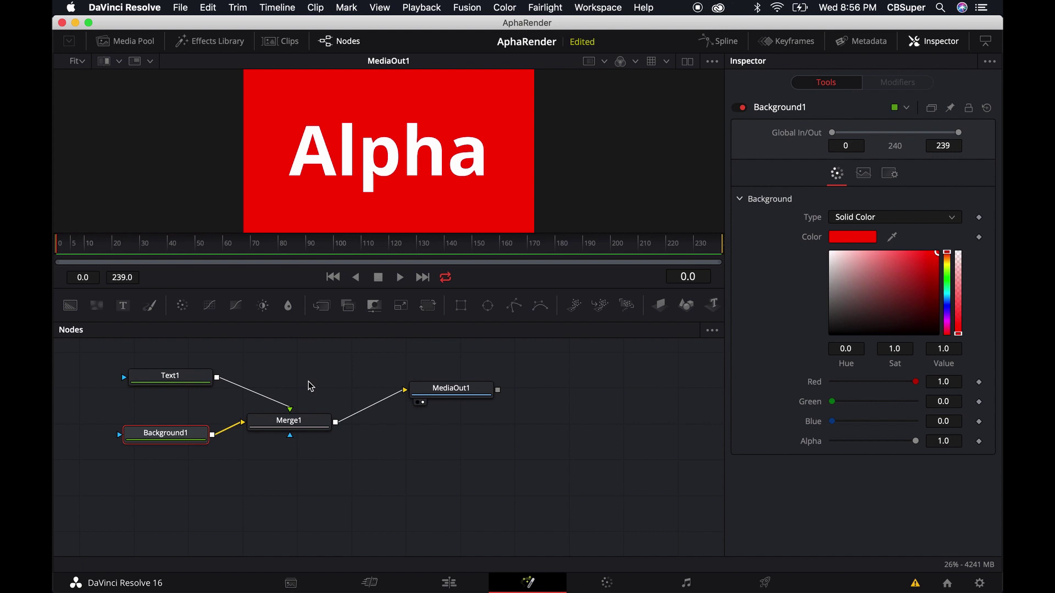
# - Delete Background1 and Merge1 and connect Text1 directly to MediaOut1
pyautogui.press('Delete')
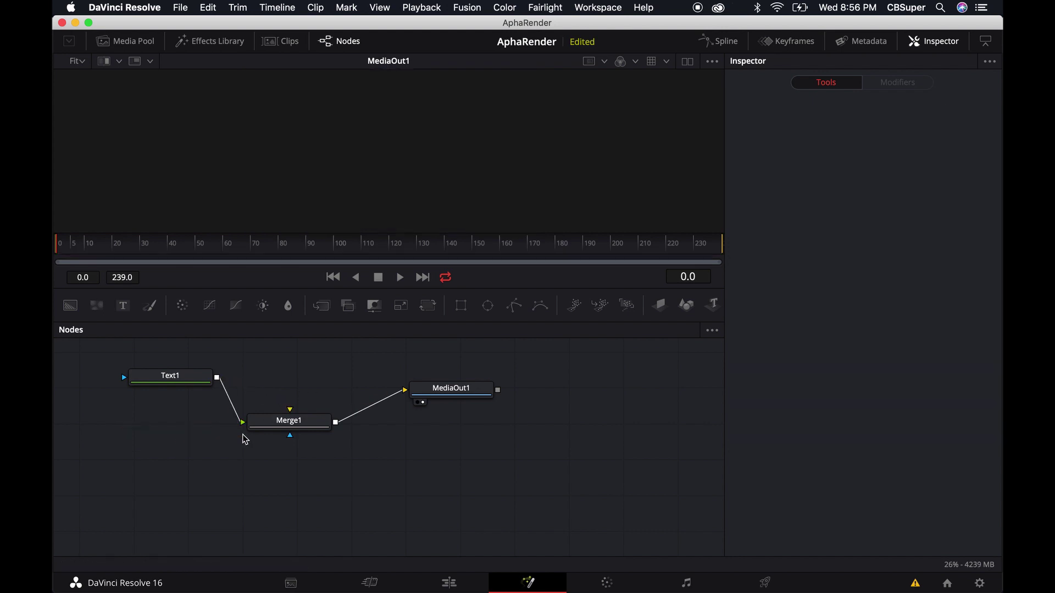
pyautogui.click(288, 424)
pyautogui.press('Delete')
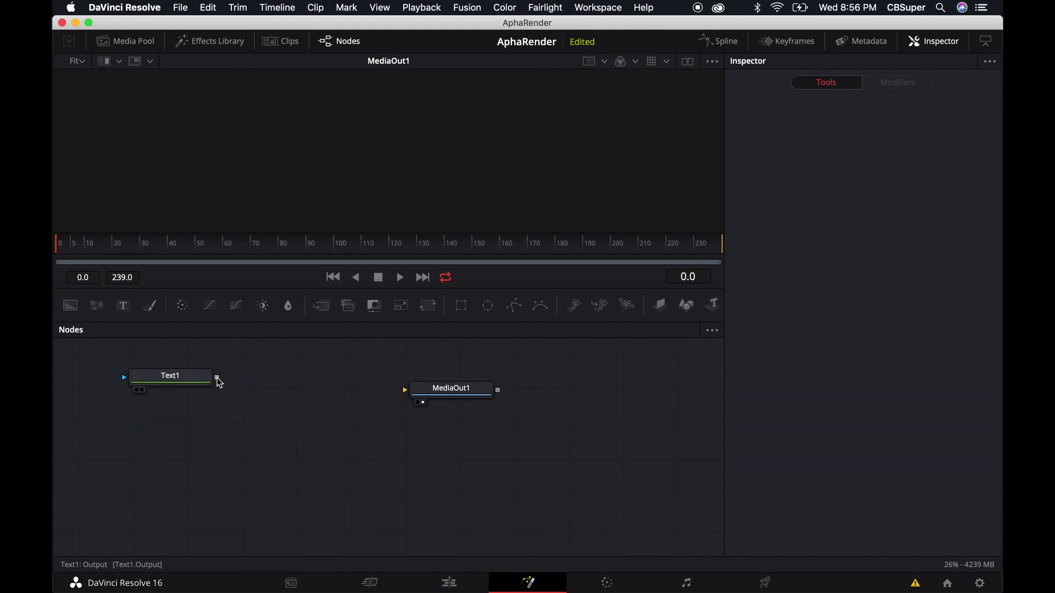
pyautogui.moveTo(217, 378); pyautogui.dragTo(449, 387)
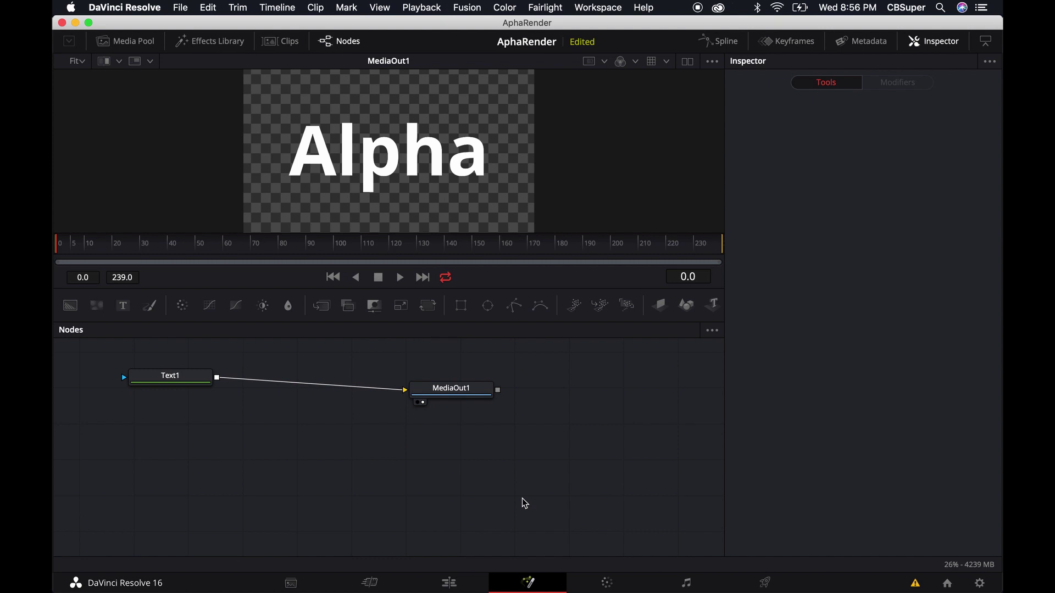
# - On the Deliver page, render as individual clips and rename the output file starting with 'A'
pyautogui.click(764, 582)
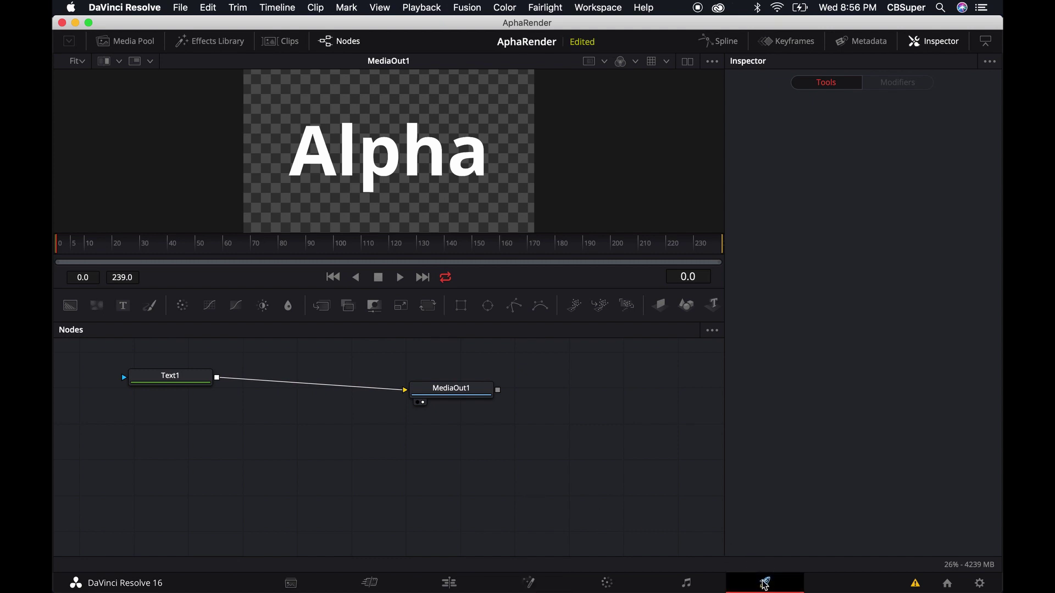
pyautogui.scroll(5, 283, 214)
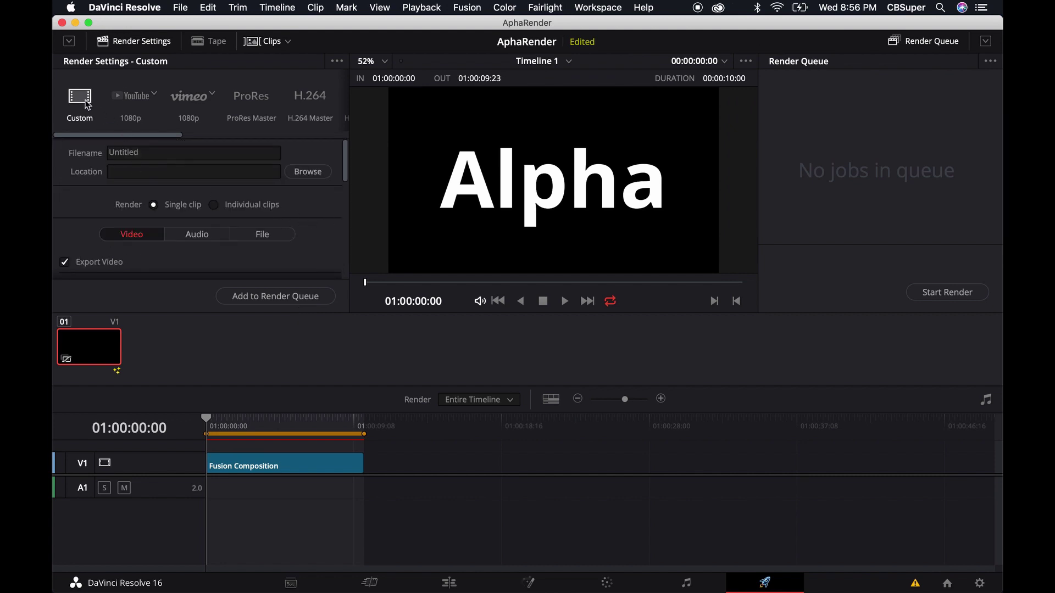
pyautogui.click(214, 207)
pyautogui.click(166, 155)
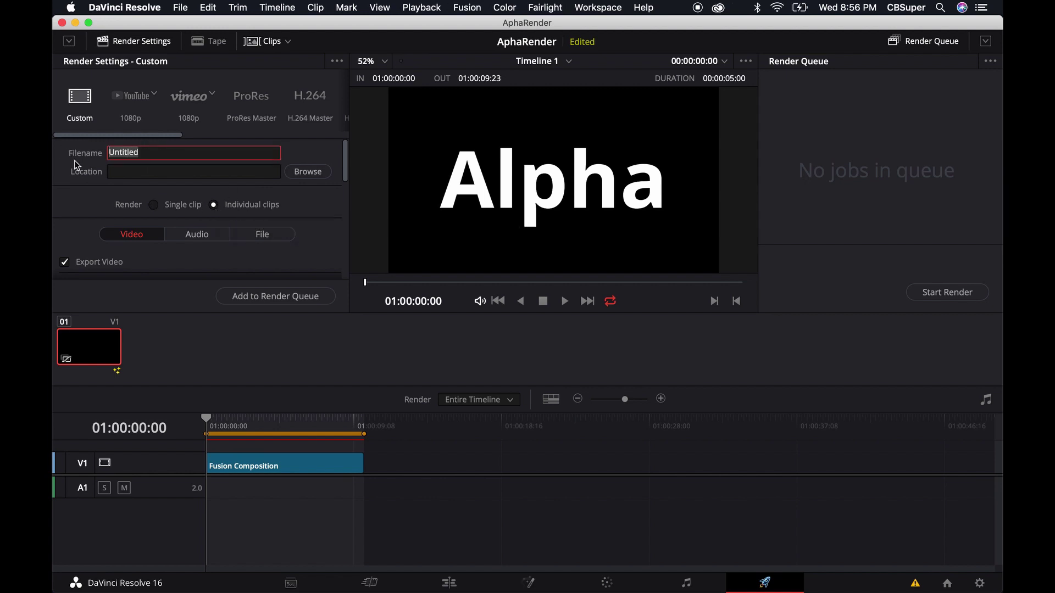
pyautogui.write('AlphaRender')
# - Choose DNxHR as the render codec
pyautogui.scroll(-5, 201, 196)
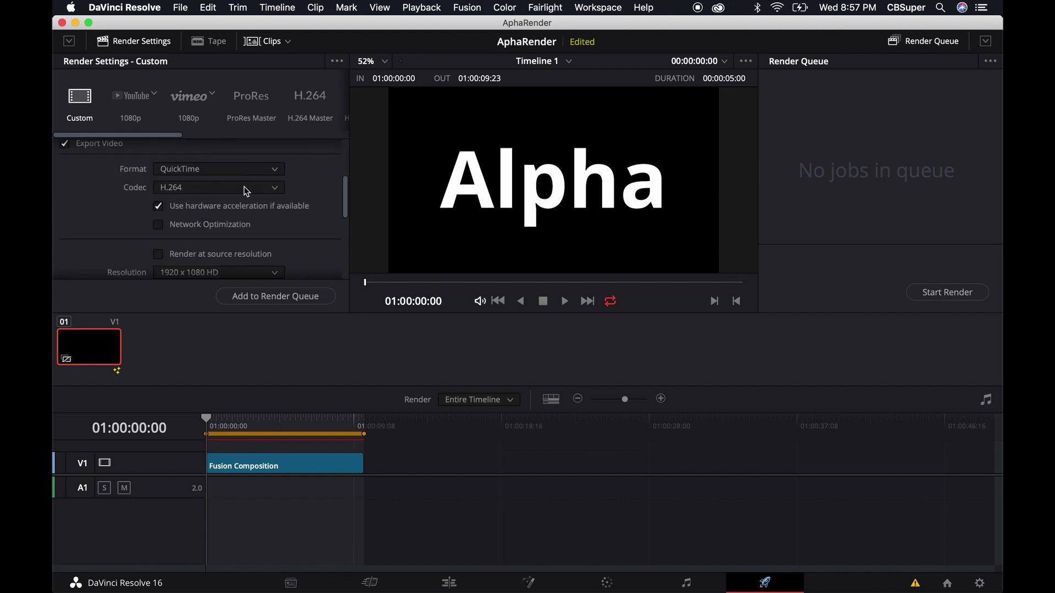
pyautogui.click(244, 186)
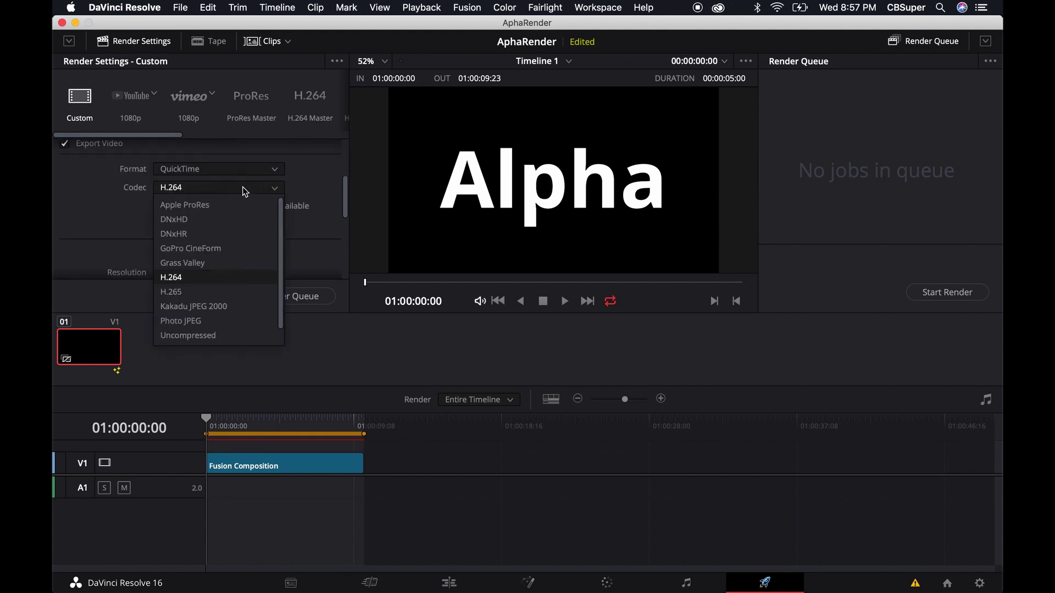
pyautogui.click(177, 235)
# - Enable Export Alpha as premultiplied in the render settings
pyautogui.scroll(-2, 311, 212)
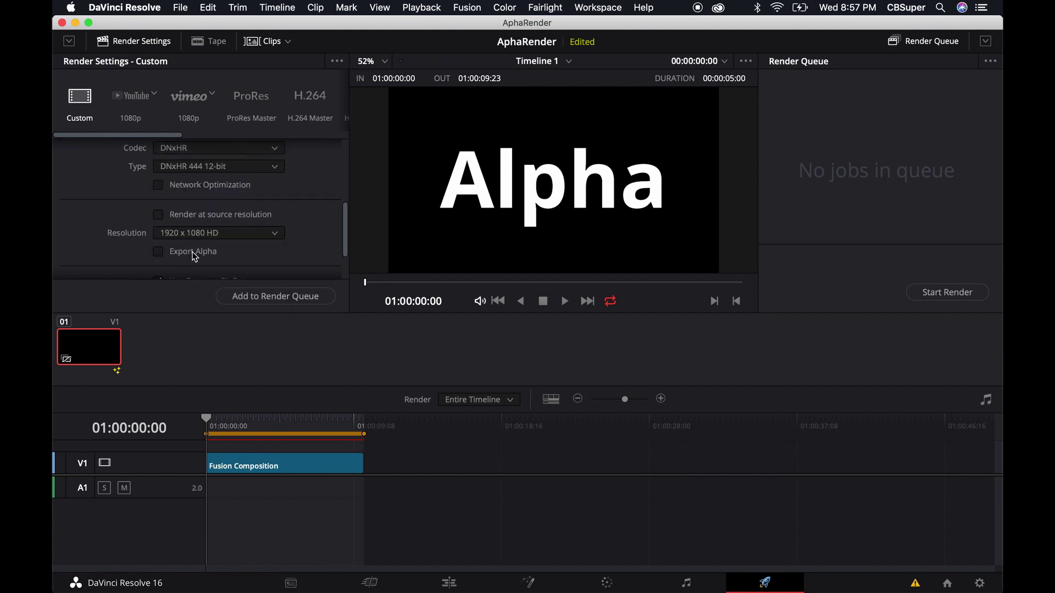
pyautogui.click(160, 254)
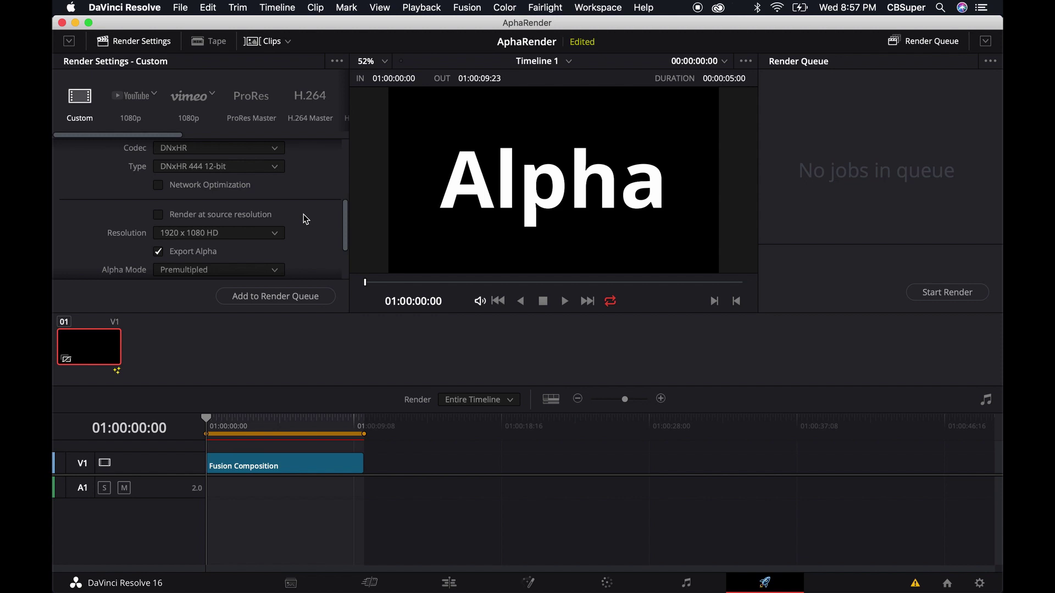
pyautogui.scroll(3, 306, 219)
pyautogui.scroll(2, 306, 219)
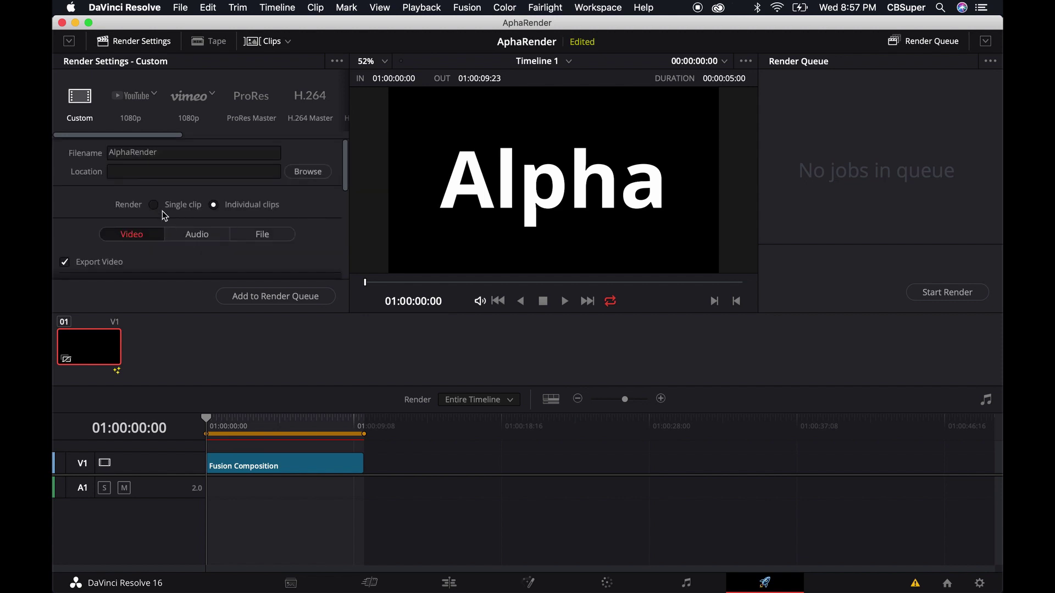
pyautogui.scroll(-3, 329, 203)
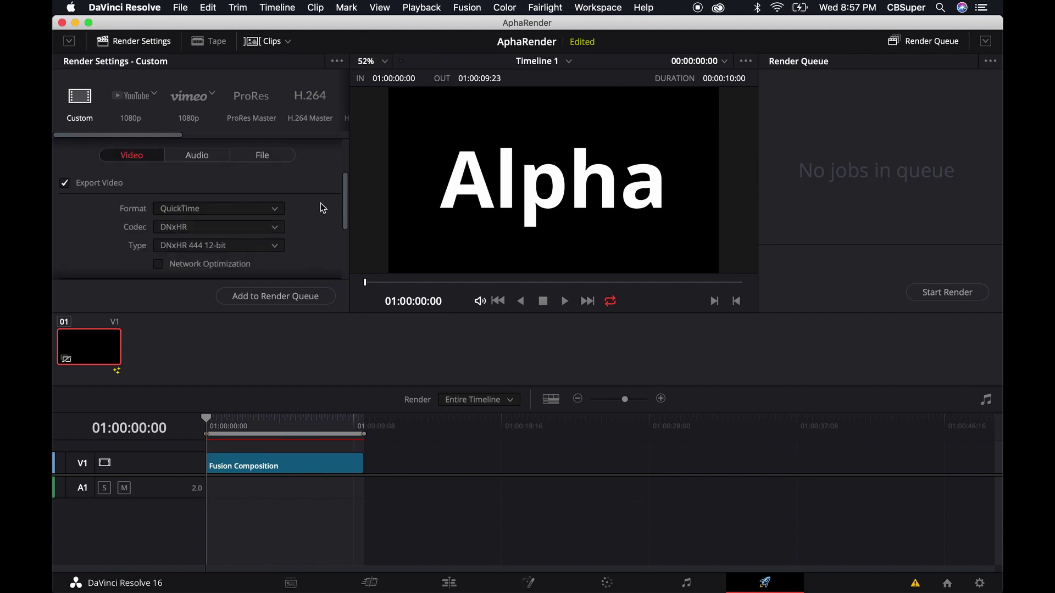
pyautogui.scroll(-5, 321, 203)
pyautogui.scroll(7, 317, 203)
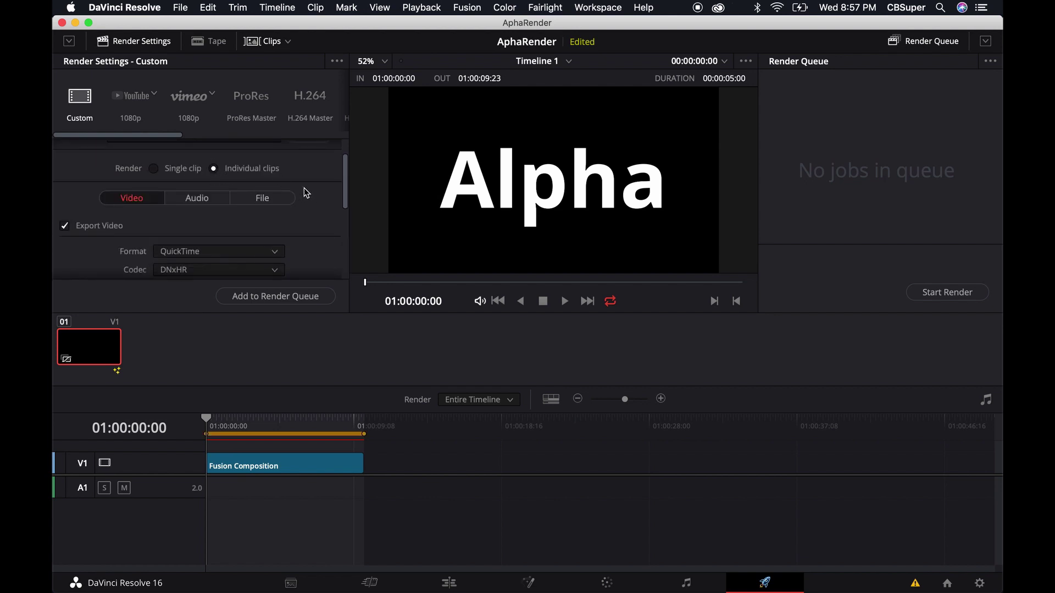
pyautogui.scroll(-5, 187, 176)
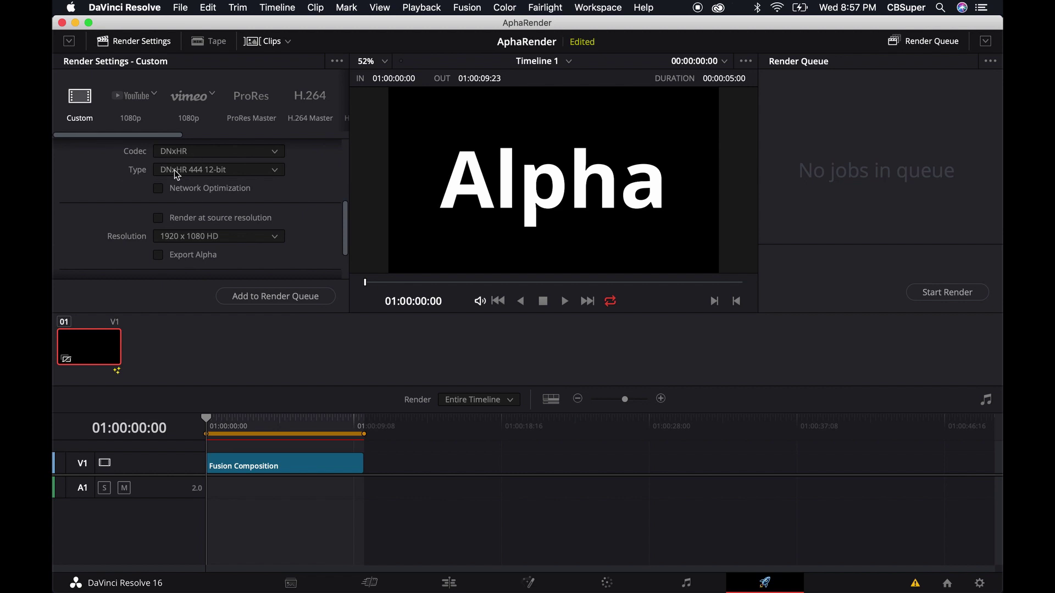
pyautogui.scroll(-2, 319, 190)
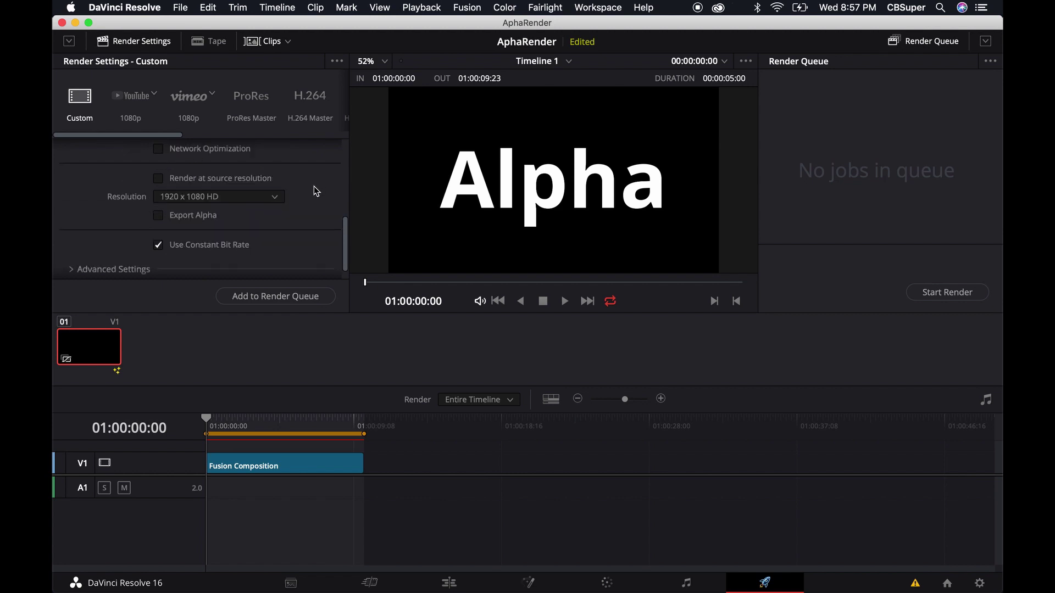
pyautogui.click(160, 217)
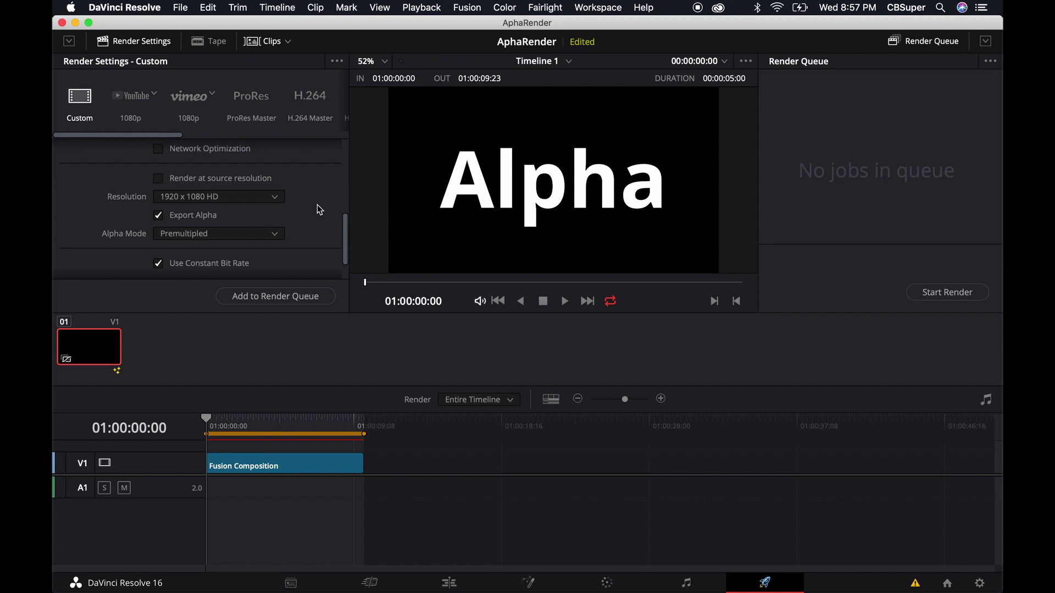
pyautogui.scroll(-2, 319, 206)
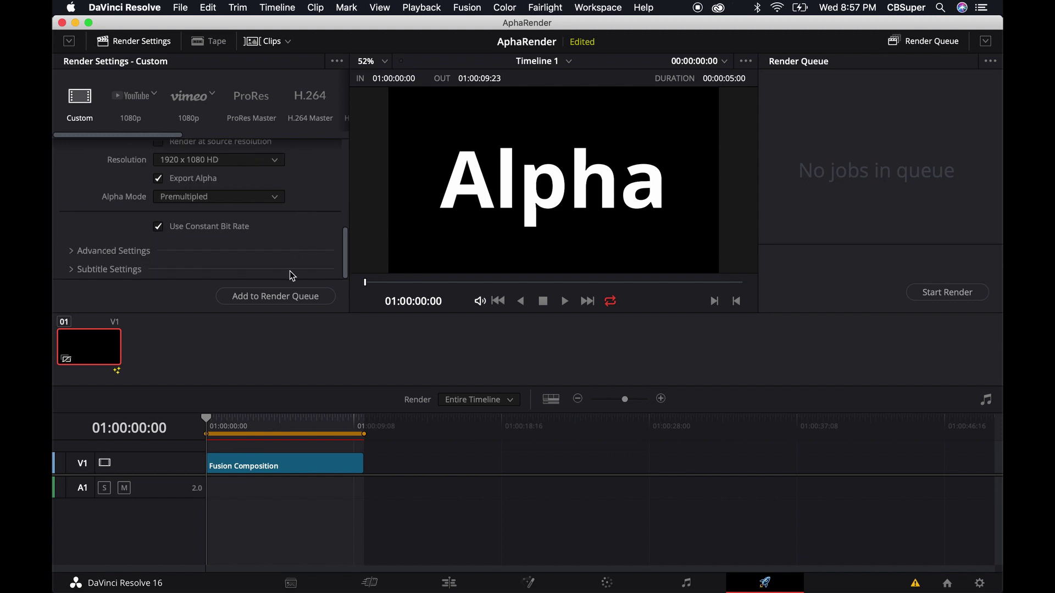
# - Queue and render Job 1 to AlphaRender00000000.mov, then return to the Edit page
pyautogui.click(270, 297)
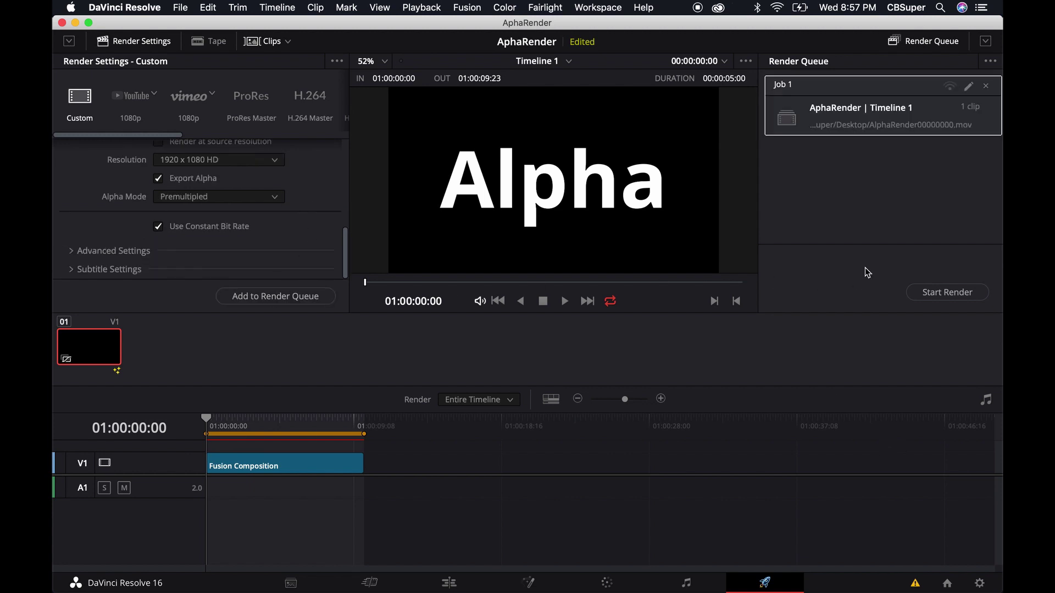
pyautogui.click(947, 297)
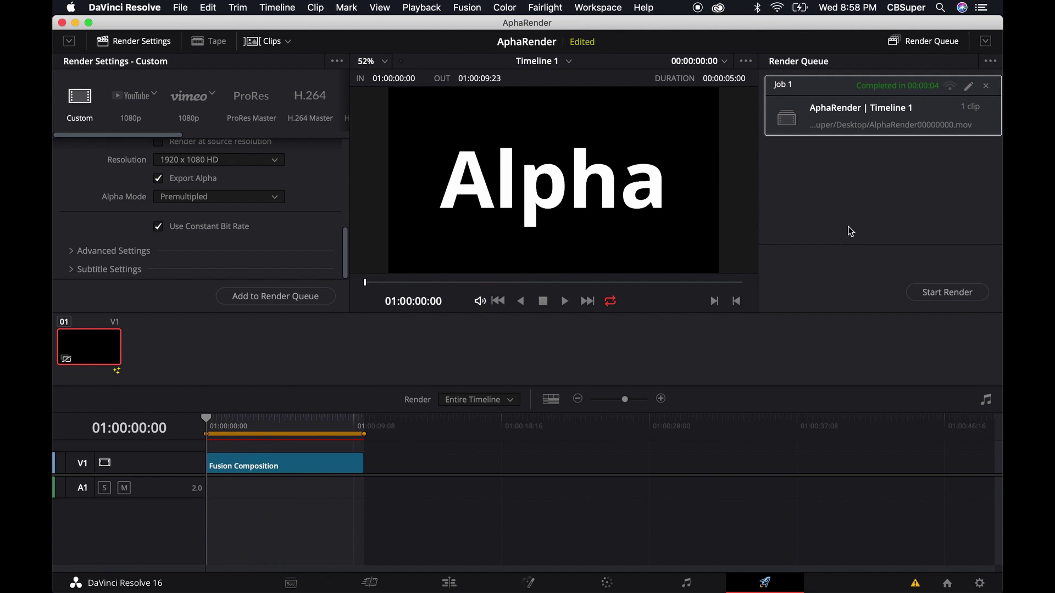
pyautogui.click(282, 424)
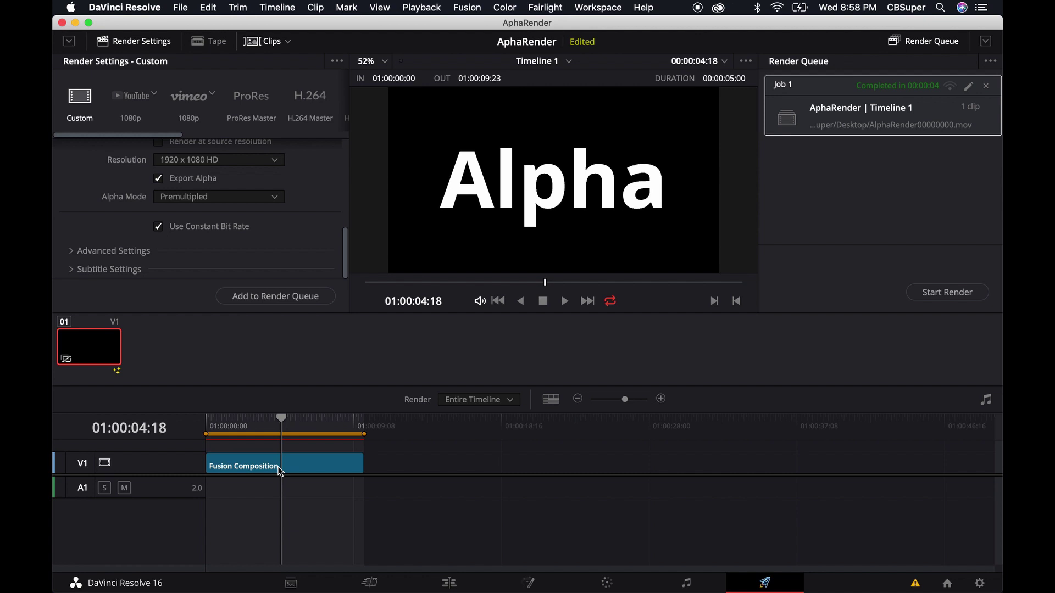
pyautogui.click(451, 584)
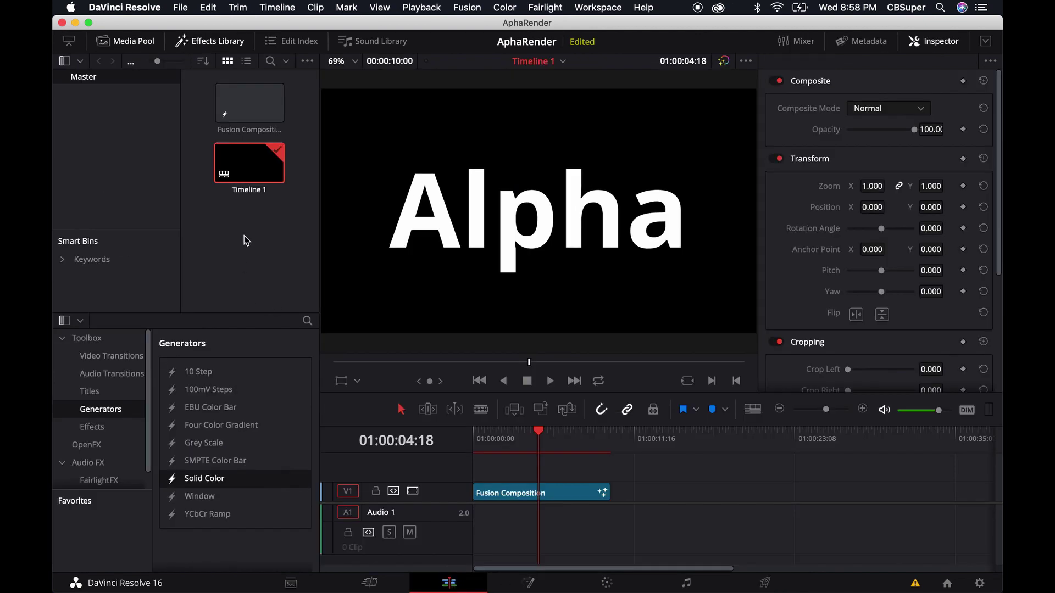
# - Import AlphaRender00000000.mov and place it on V2 above the Fusion Composition
pyautogui.rightClick(245, 237)
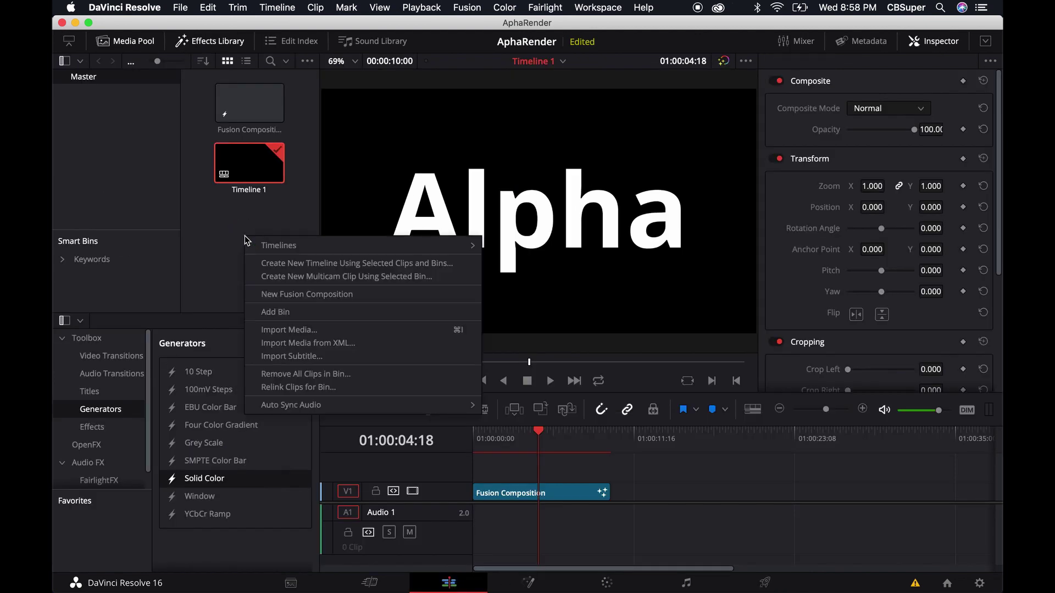
pyautogui.click(281, 334)
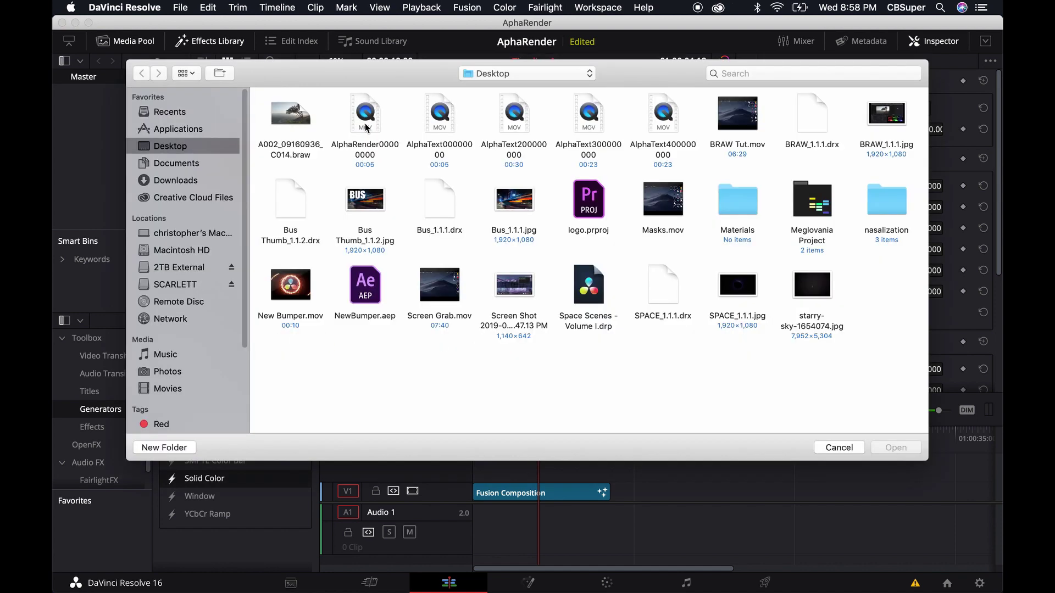
pyautogui.doubleClick(365, 116)
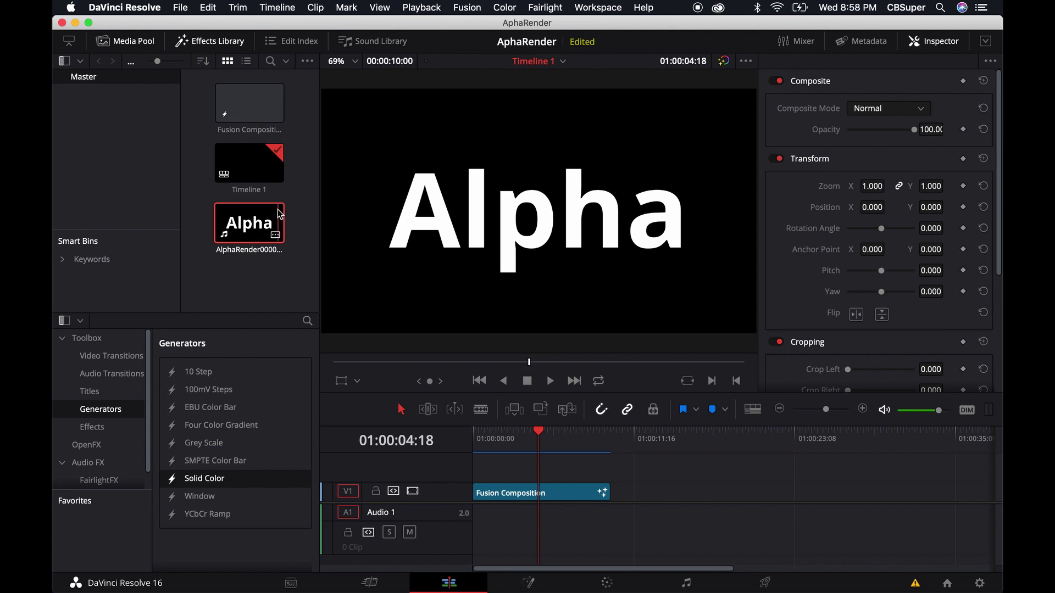
pyautogui.moveTo(280, 214); pyautogui.dragTo(471, 481)
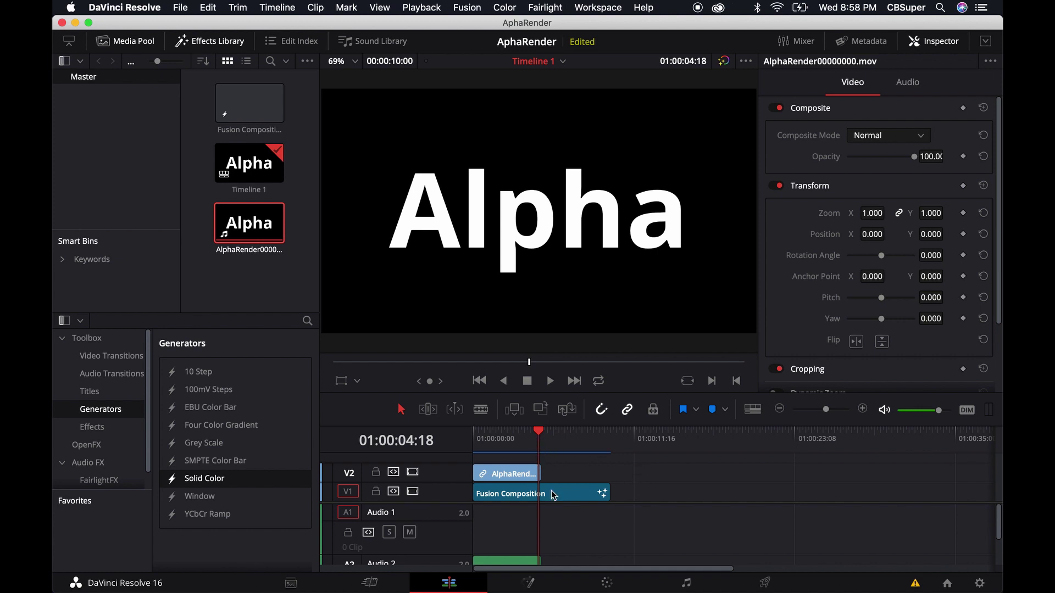
# - Move the Fusion Composition later and add a red Solid Color clip at the start of V1
pyautogui.moveTo(572, 500); pyautogui.dragTo(724, 496)
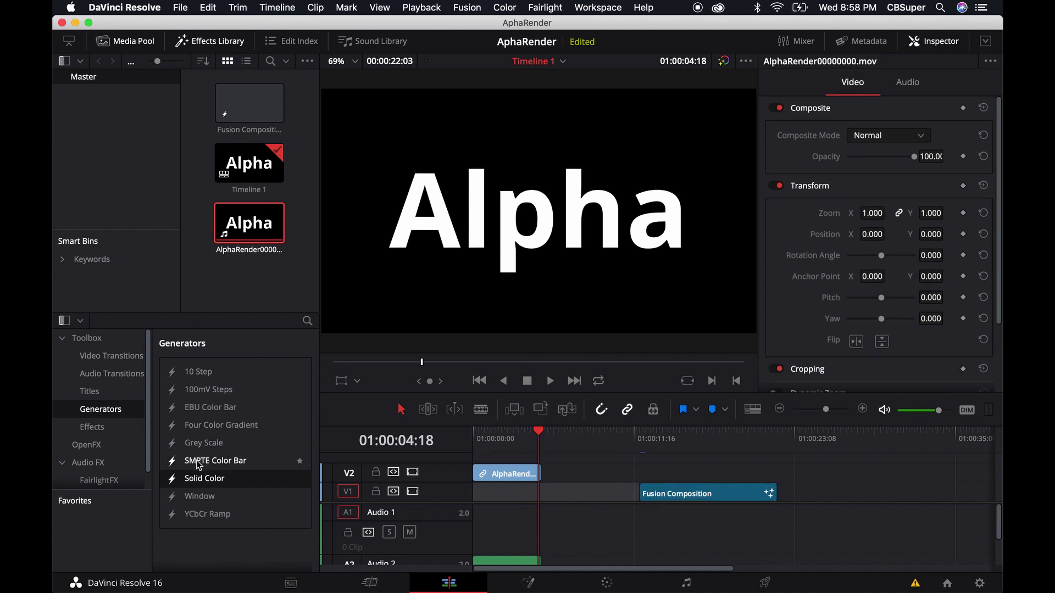
pyautogui.moveTo(195, 474); pyautogui.dragTo(507, 494)
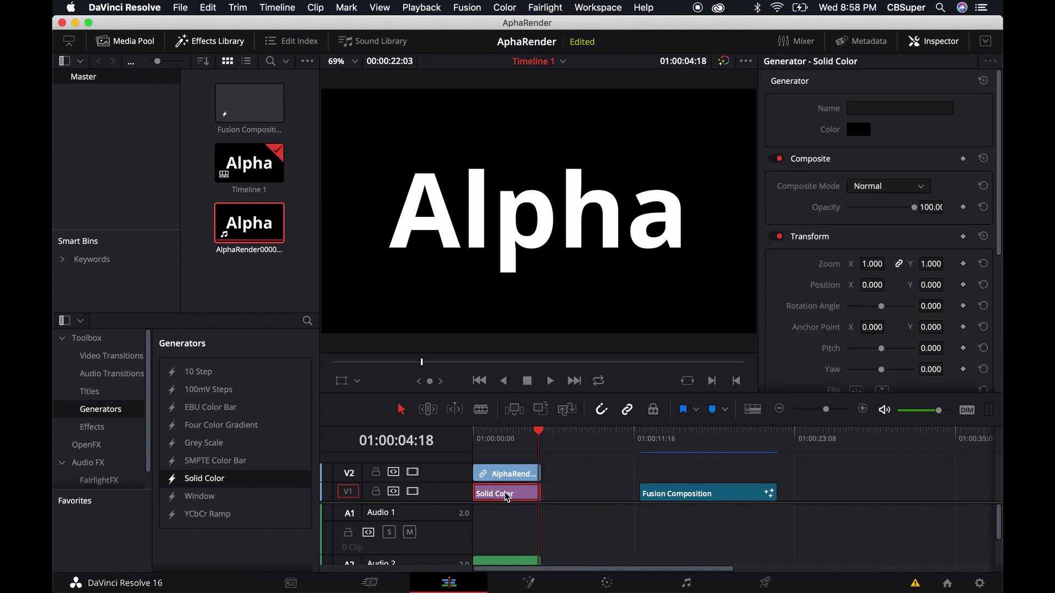
pyautogui.click(855, 129)
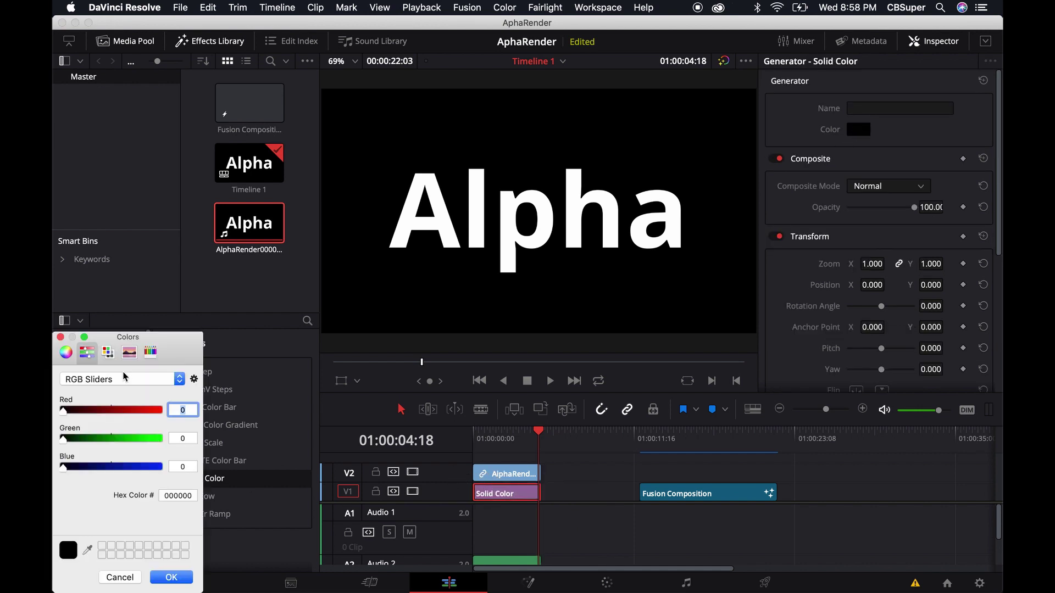
pyautogui.click(108, 352)
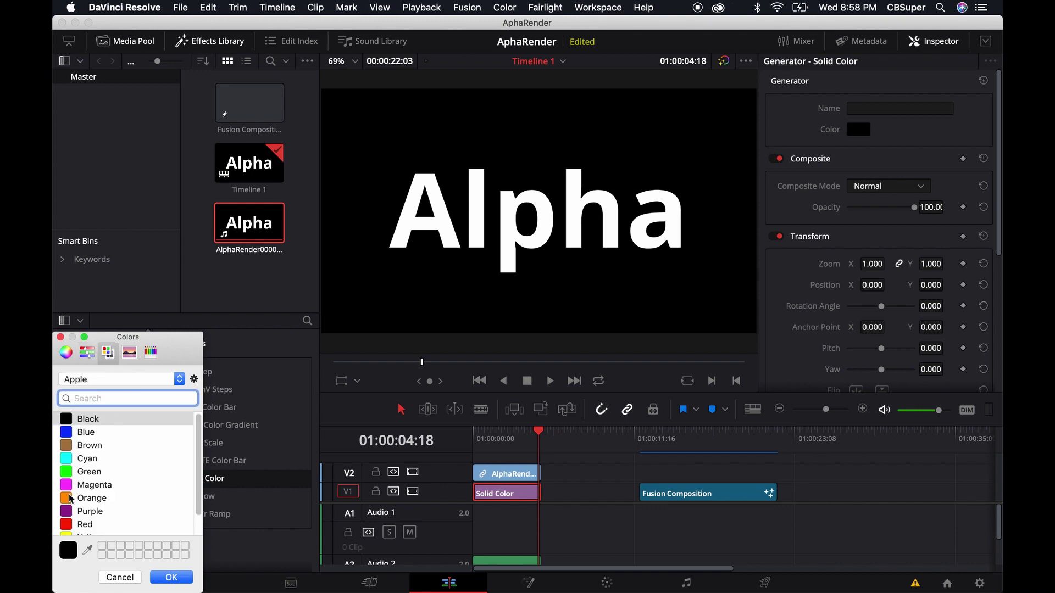
pyautogui.click(72, 525)
pyautogui.click(174, 577)
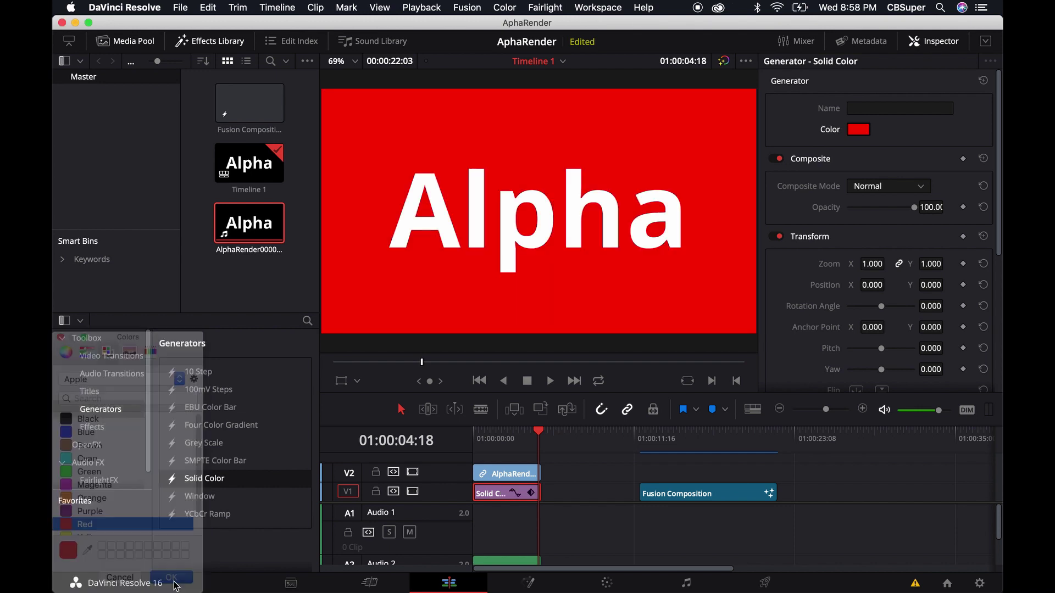
# - Scrub the timeline to preview Alpha over red past the title's end, then select the Fusion Composition
pyautogui.click(525, 436)
pyautogui.moveTo(525, 436)
pyautogui.mouseDown()
pyautogui.moveTo(493, 440)
pyautogui.moveTo(541, 438)
pyautogui.mouseUp()
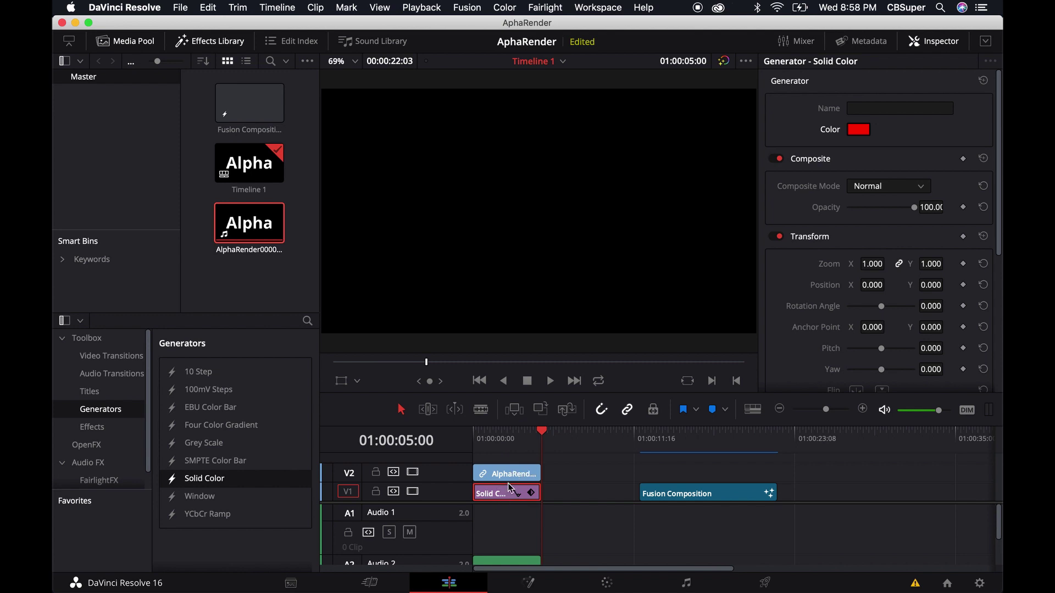
pyautogui.click(529, 439)
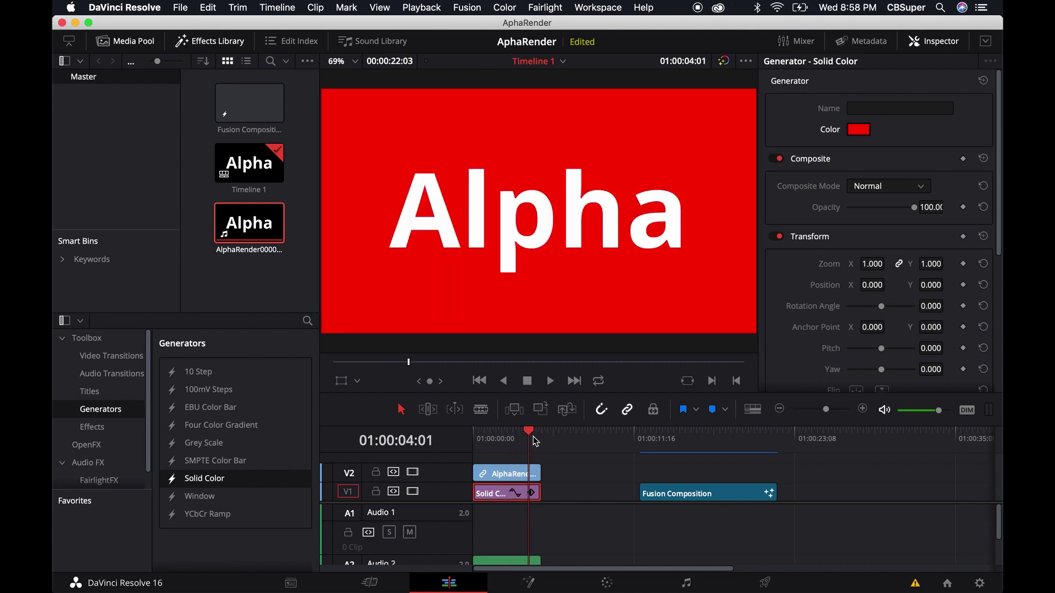
pyautogui.moveTo(545, 442); pyautogui.dragTo(667, 442)
pyautogui.click(685, 499)
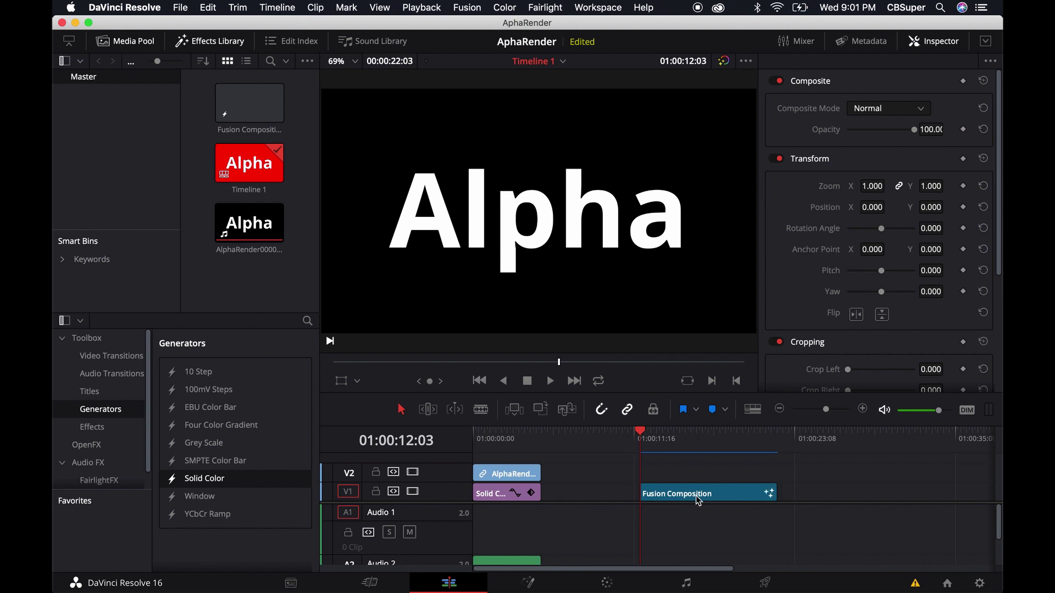
# - Confirm the title is gone by 01:00:09:01 and delete the Fusion Composition clip
pyautogui.moveTo(640, 431); pyautogui.dragTo(599, 437)
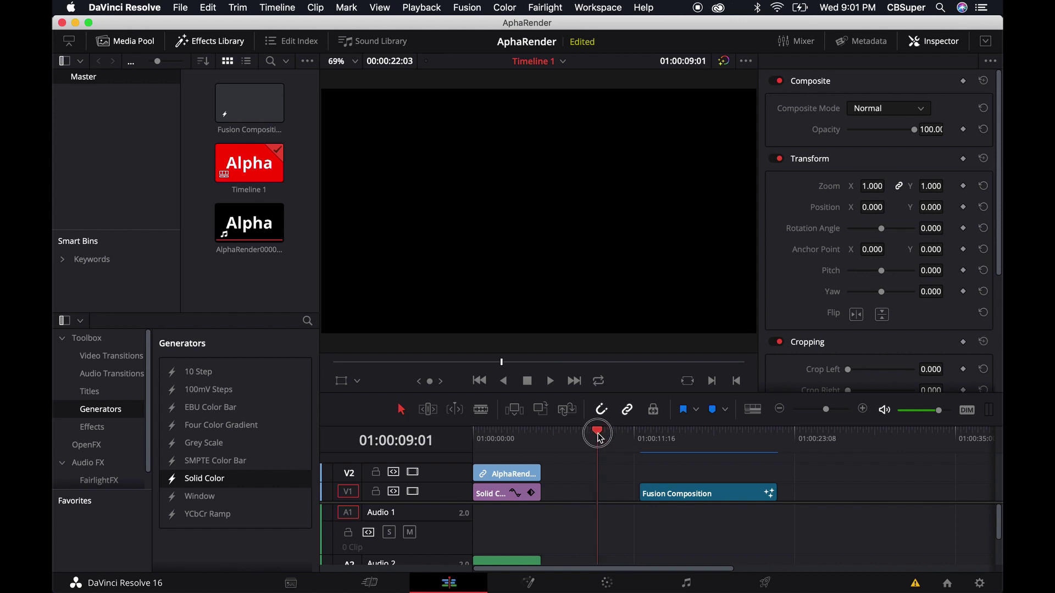
pyautogui.click(688, 498)
pyautogui.press('Delete')
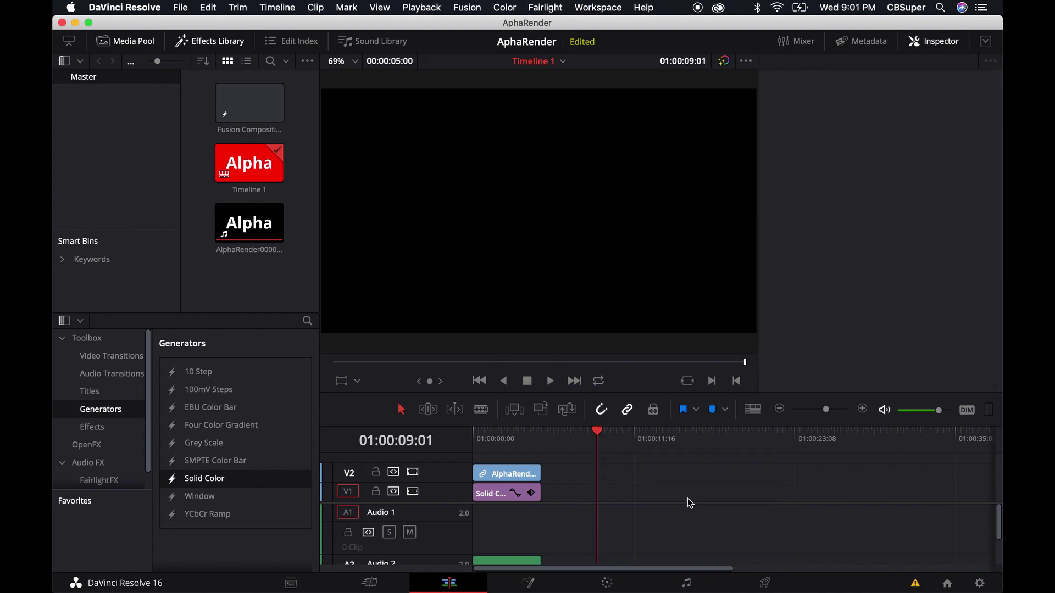
# - Create a new Fusion Composition 2 clip and put it on the timeline
pyautogui.rightClick(299, 224)
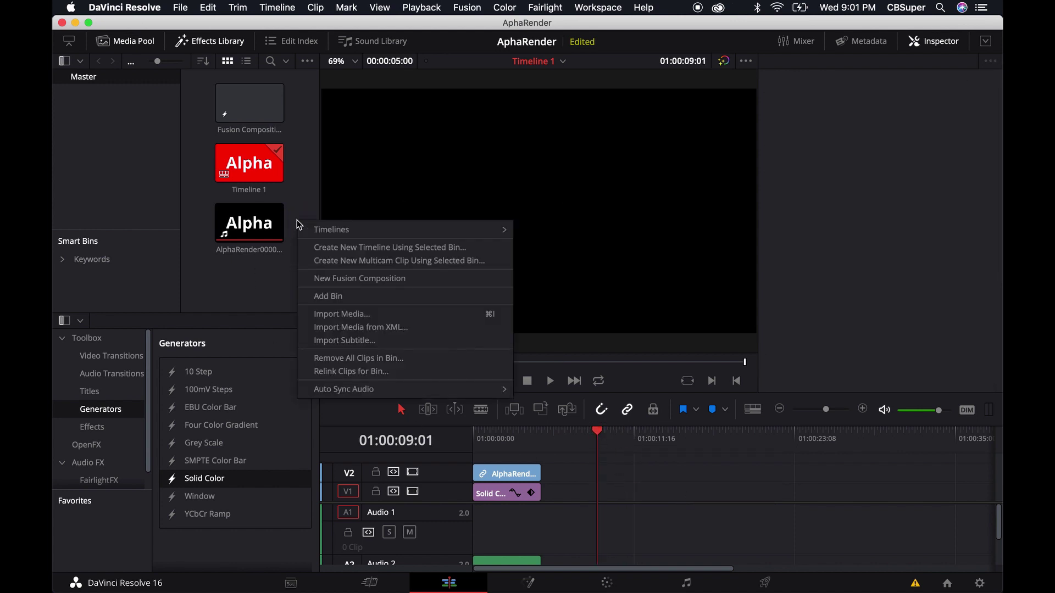
pyautogui.click(331, 282)
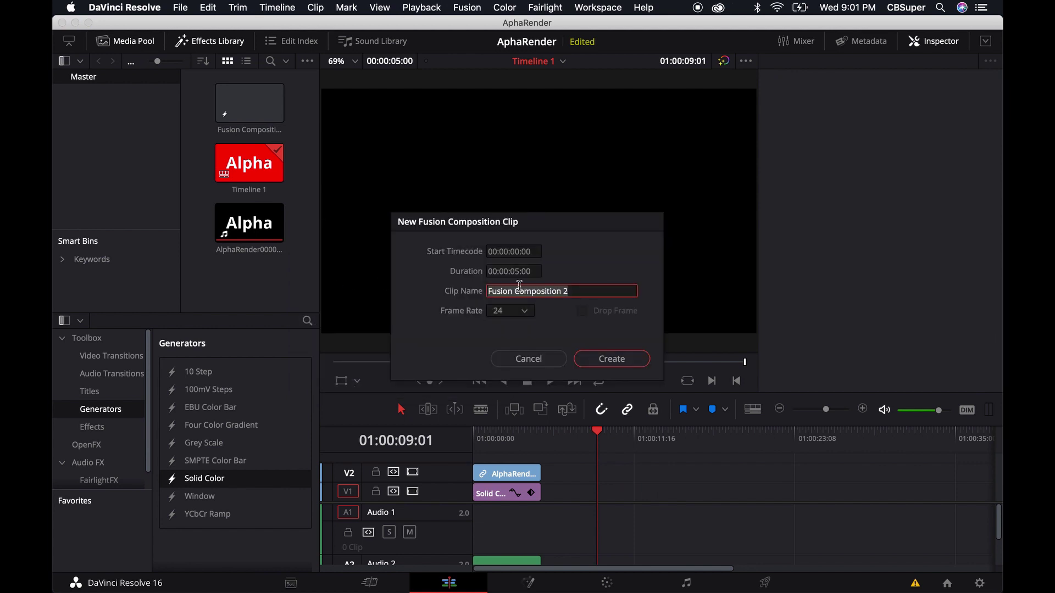
pyautogui.click(590, 359)
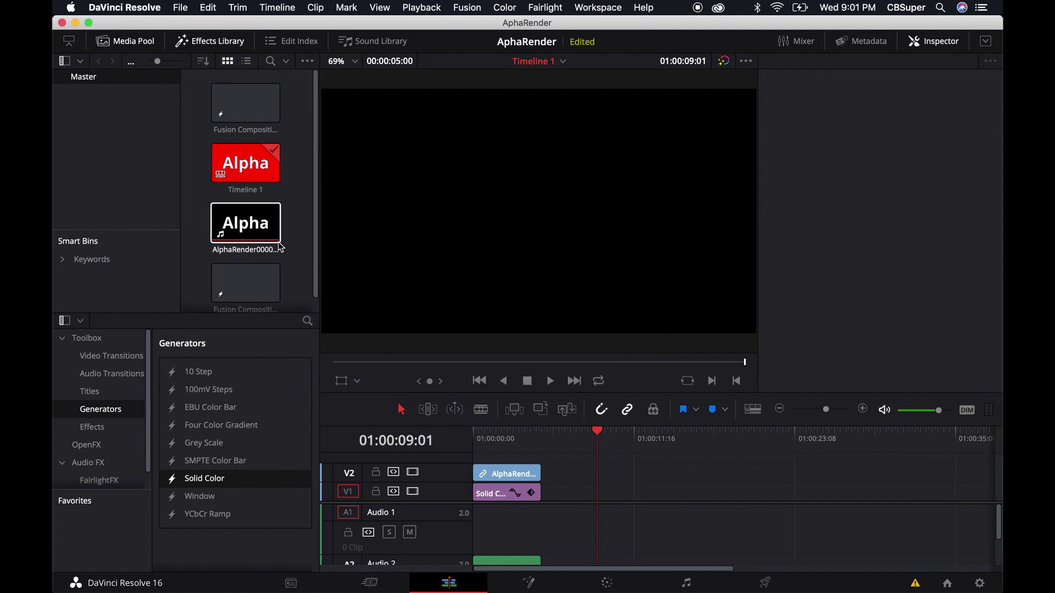
pyautogui.scroll(-1, 298, 239)
pyautogui.moveTo(269, 275); pyautogui.dragTo(604, 499)
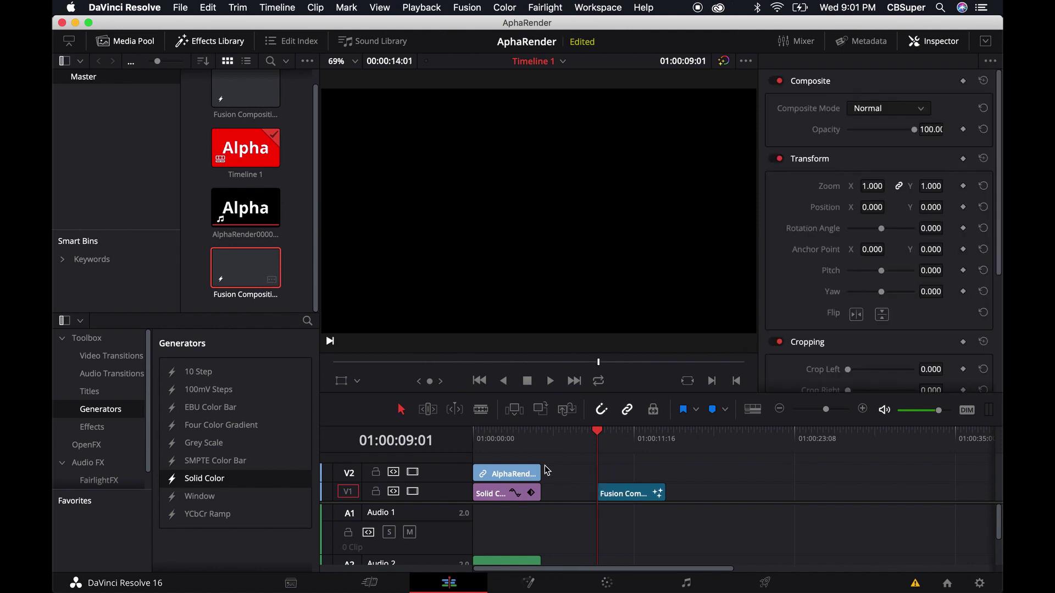
pyautogui.moveTo(566, 460); pyautogui.dragTo(506, 500)
# - Remove the Solid Color and AlphaRender clips, move the composition to the start, extend to 01:00:13:03
pyautogui.press('Delete')
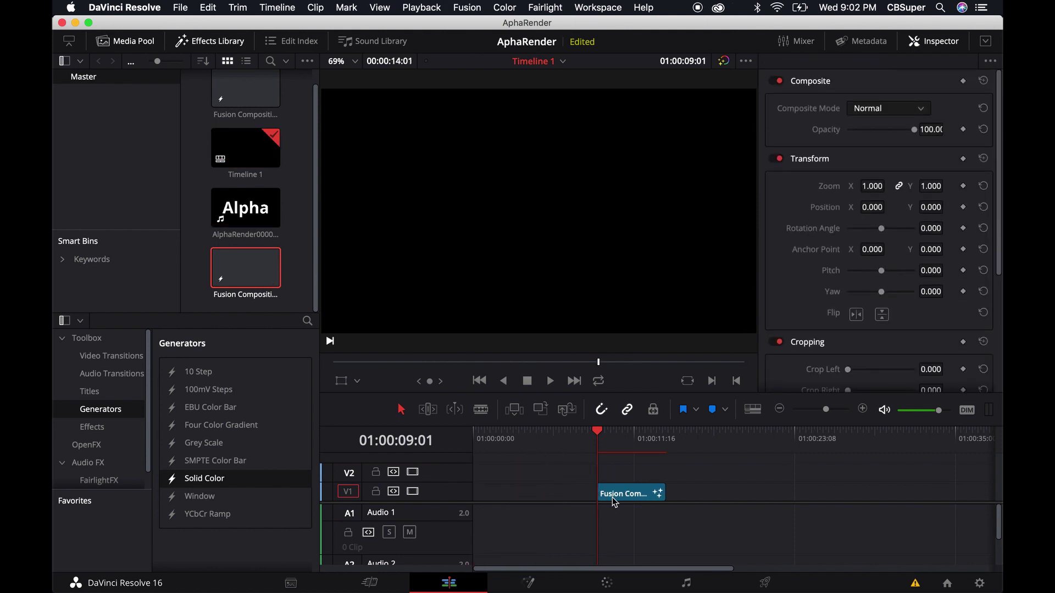
pyautogui.moveTo(621, 494); pyautogui.dragTo(497, 495)
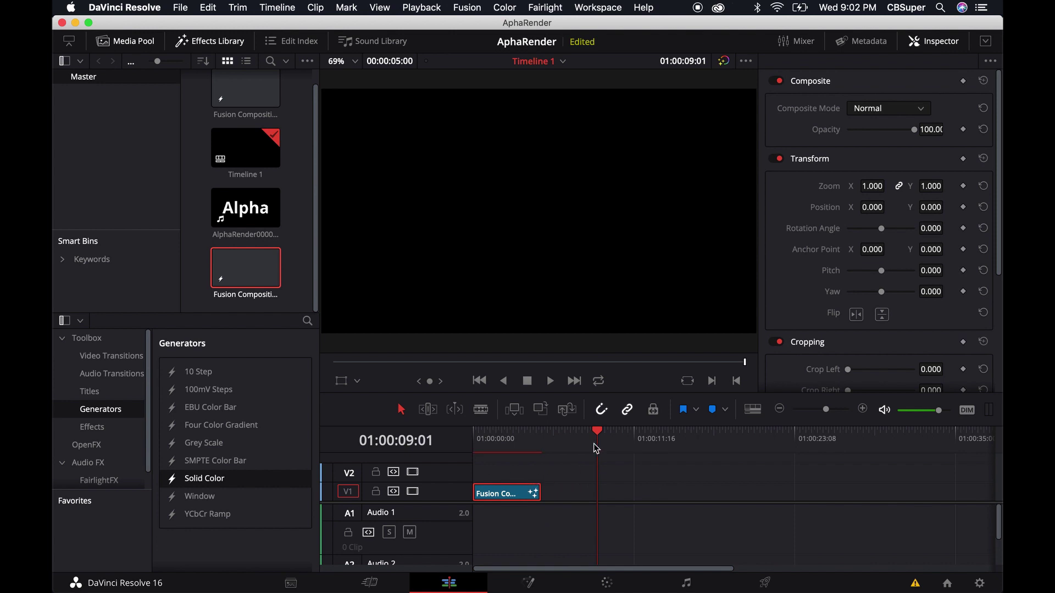
pyautogui.moveTo(599, 438); pyautogui.dragTo(654, 438)
pyautogui.moveTo(541, 494); pyautogui.dragTo(654, 493)
# - Turn the Fusion Composition into Compound Clip 1 and select it
pyautogui.rightClick(531, 498)
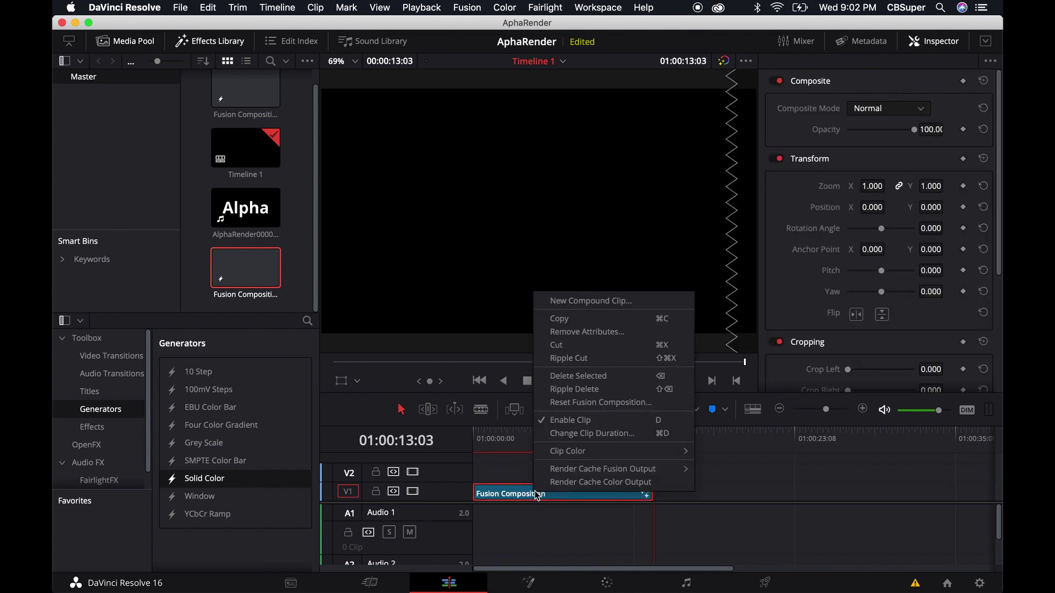
pyautogui.click(574, 301)
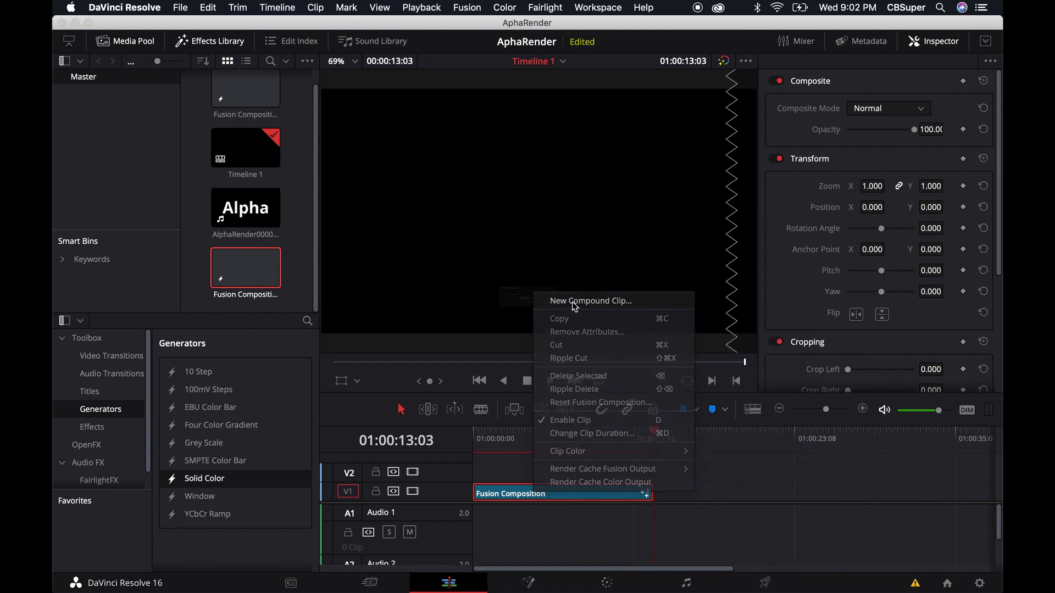
pyautogui.click(600, 328)
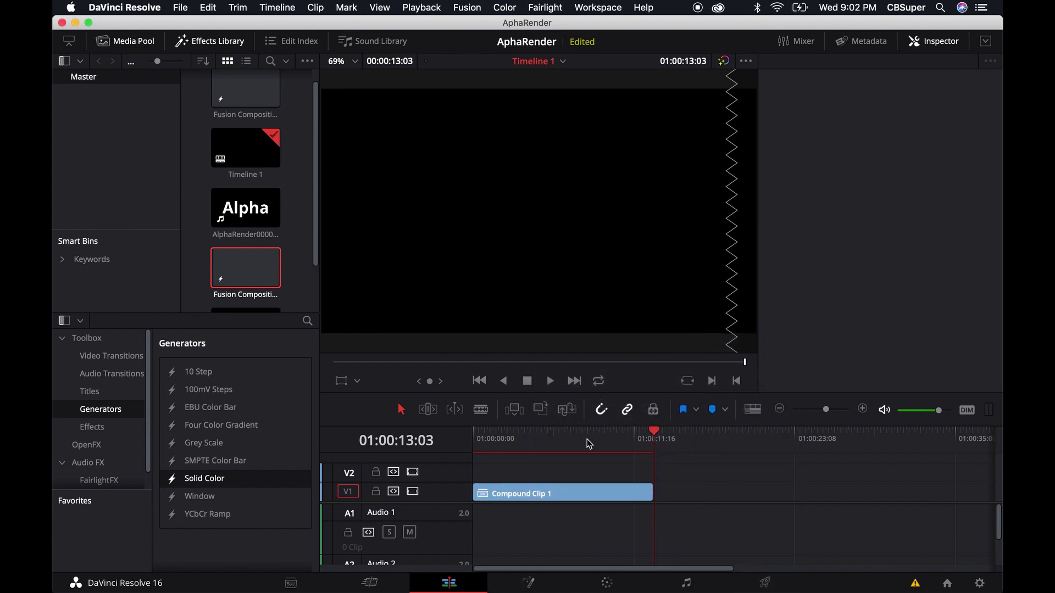
pyautogui.moveTo(653, 431); pyautogui.dragTo(542, 440)
pyautogui.click(546, 492)
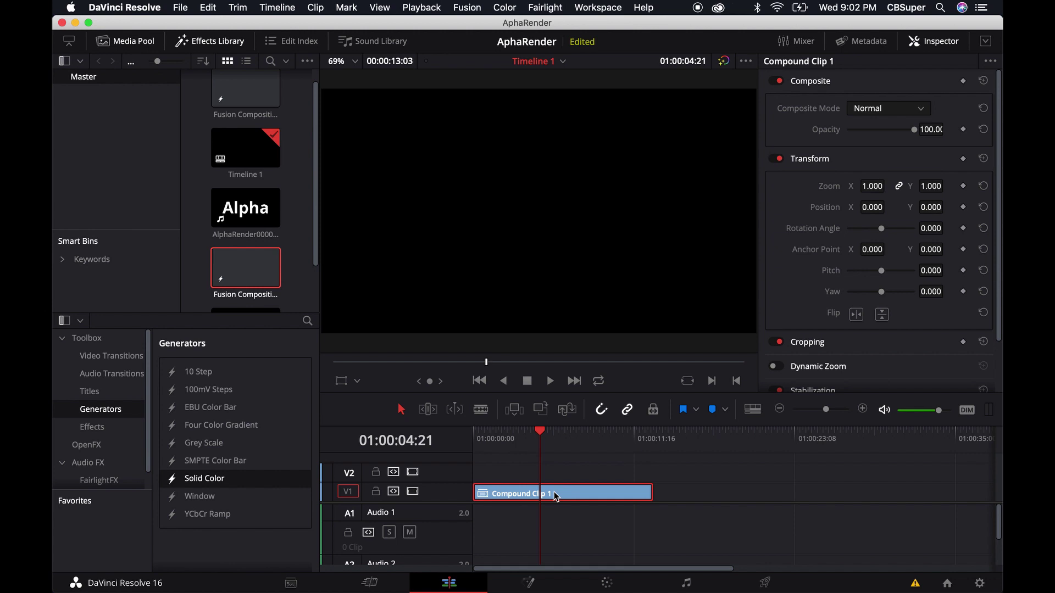
# - In Fusion, delete MediaIn1 and add a Text node to the compound clip
pyautogui.click(528, 582)
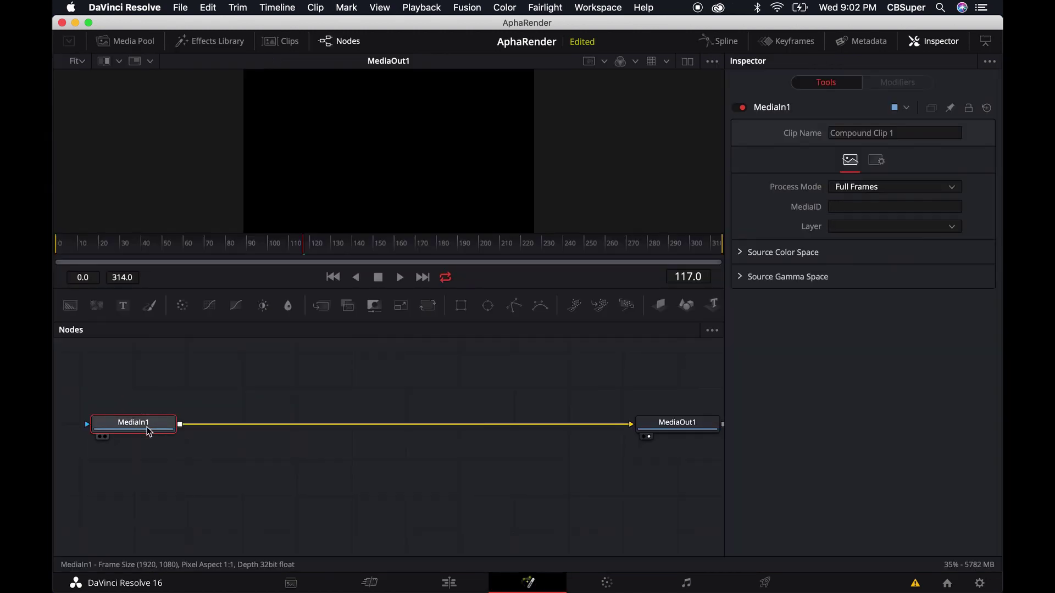
pyautogui.press('Delete')
pyautogui.click(123, 306)
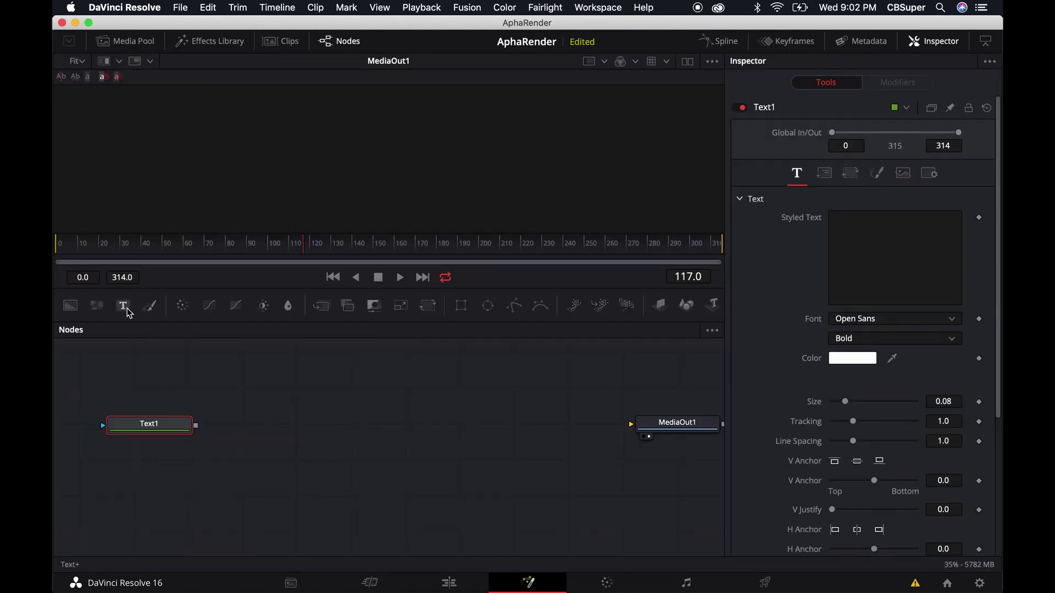
# - Set the text to 'ALPHA' at size 0.3189 and connect Text1 to MediaOut1
pyautogui.click(875, 253)
pyautogui.write('ALPHA')
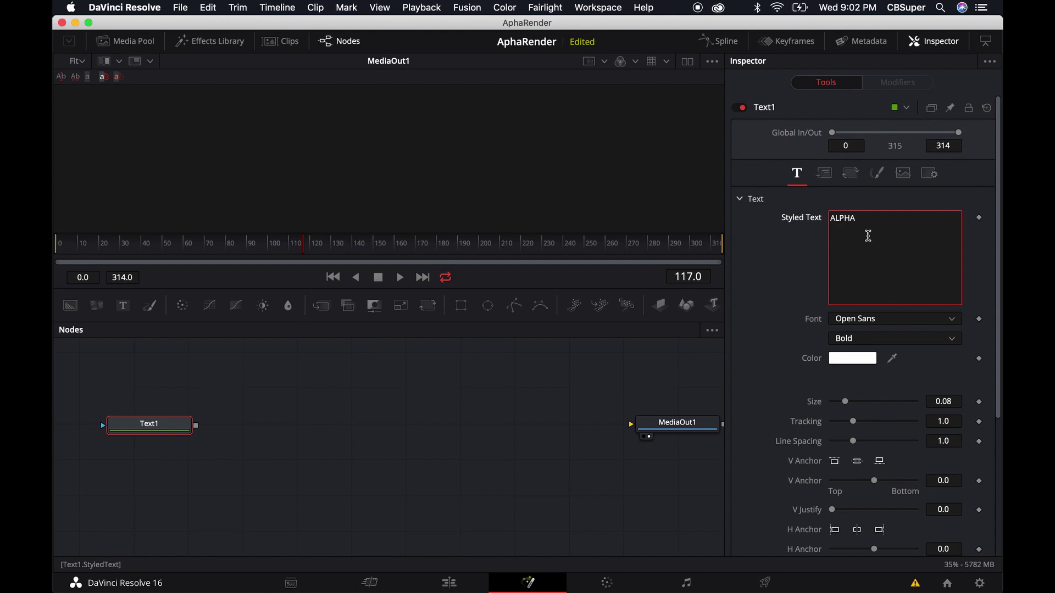
pyautogui.click(874, 402)
pyautogui.doubleClick(864, 220)
pyautogui.click(876, 401)
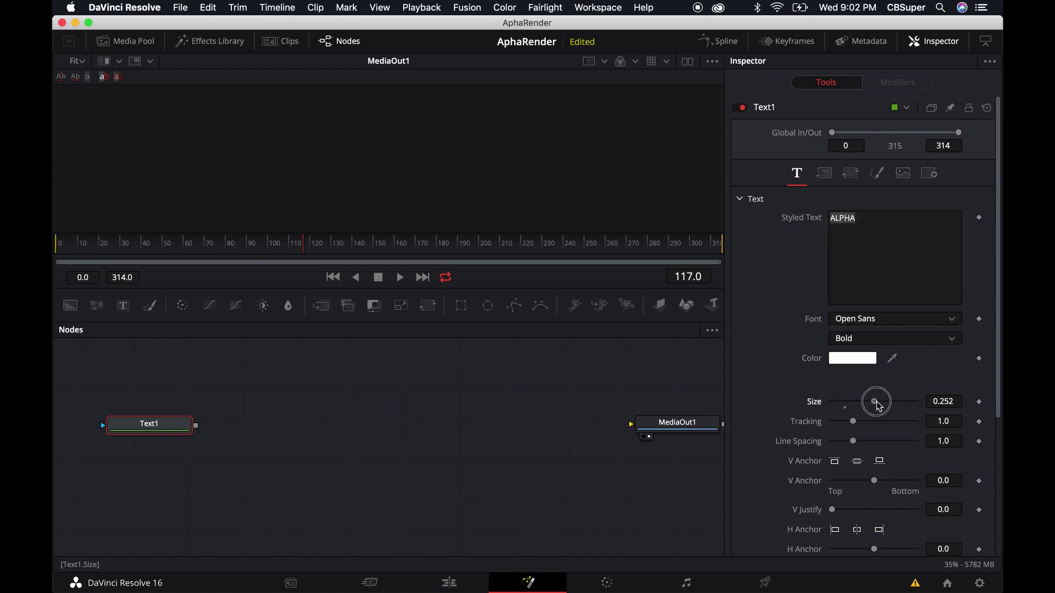
pyautogui.moveTo(877, 405); pyautogui.dragTo(885, 403)
pyautogui.moveTo(196, 425); pyautogui.dragTo(668, 427)
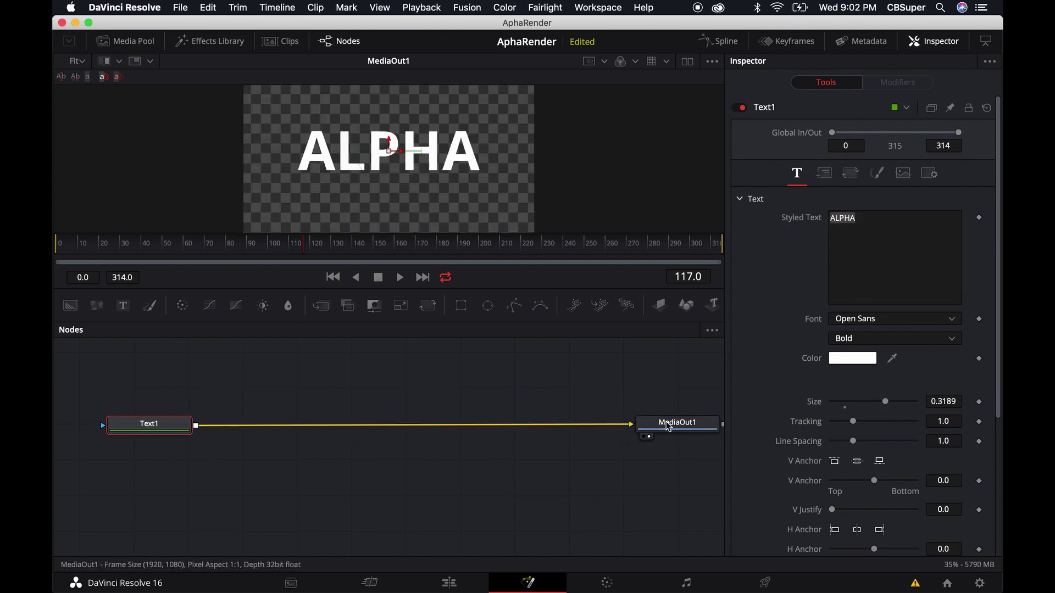
# - On the Deliver page, name the output AlphaRender4 and check the QuickTime DNxHR 444 12-bit alpha settings
pyautogui.click(760, 585)
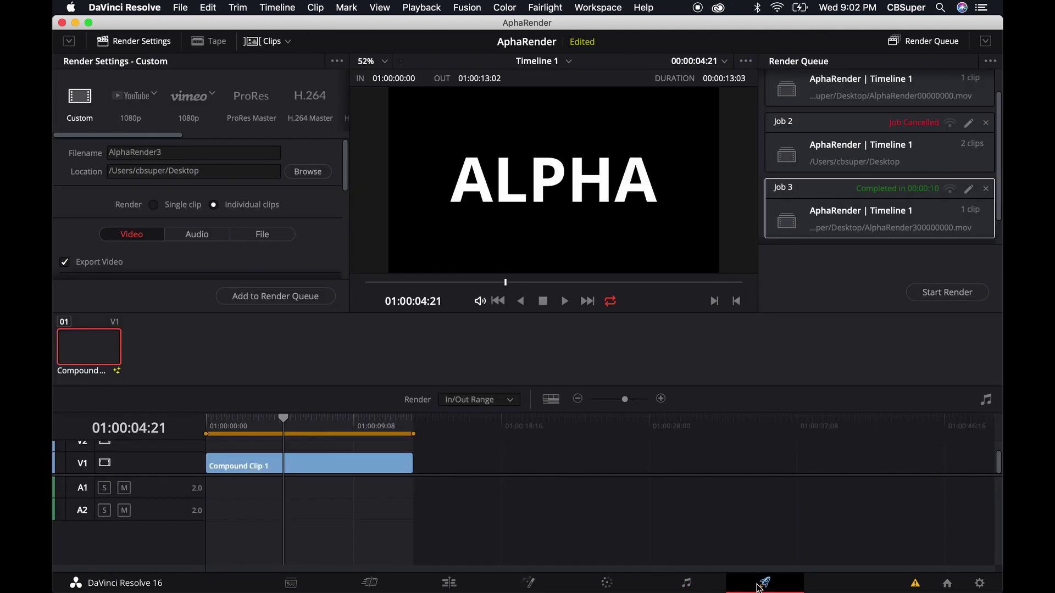
pyautogui.click(169, 159)
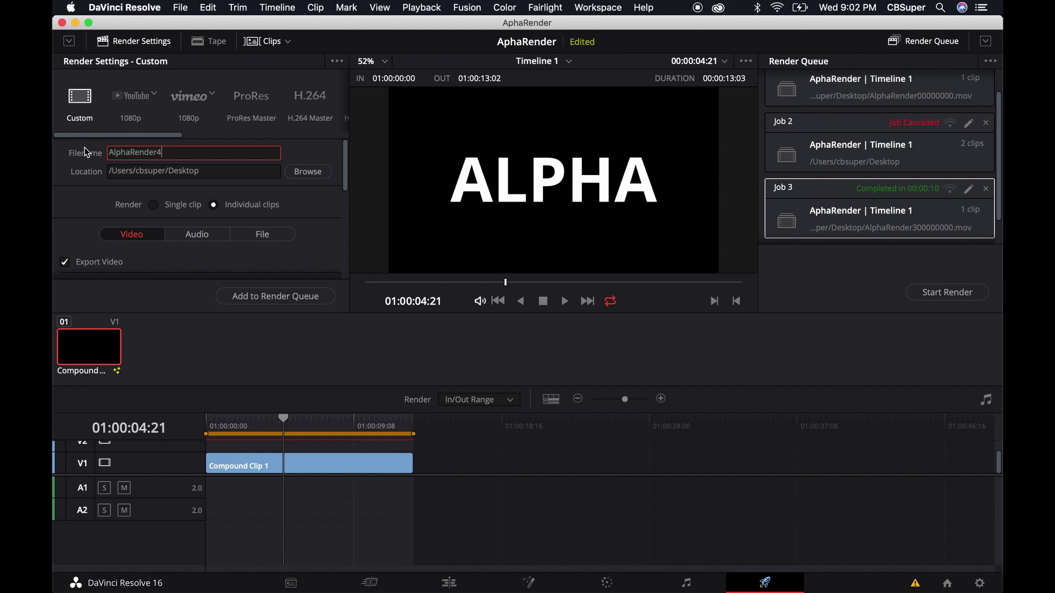
pyautogui.scroll(-2, 308, 209)
pyautogui.scroll(-2, 310, 209)
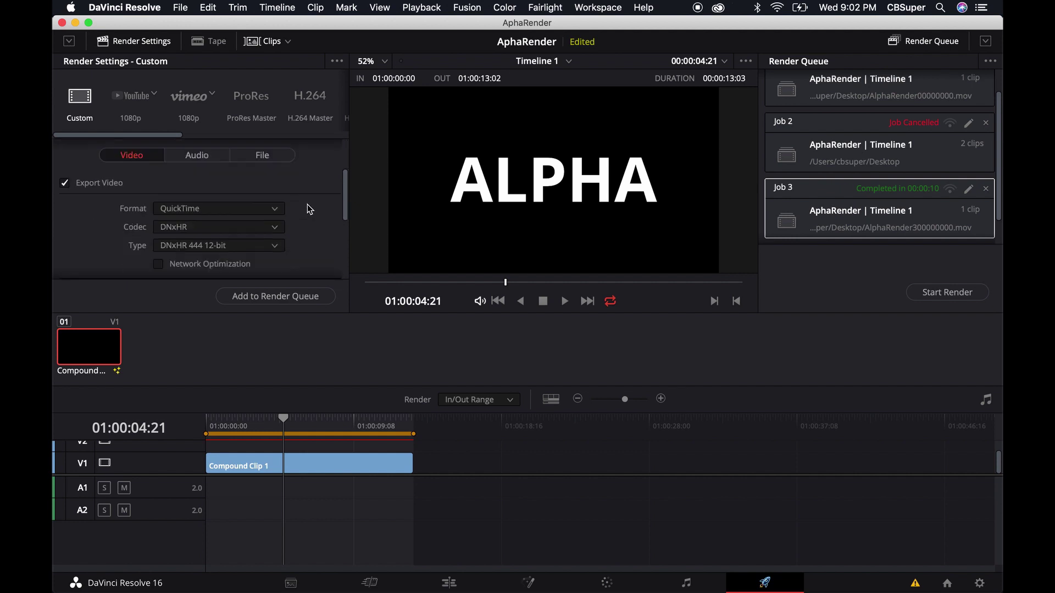
pyautogui.scroll(-4, 316, 234)
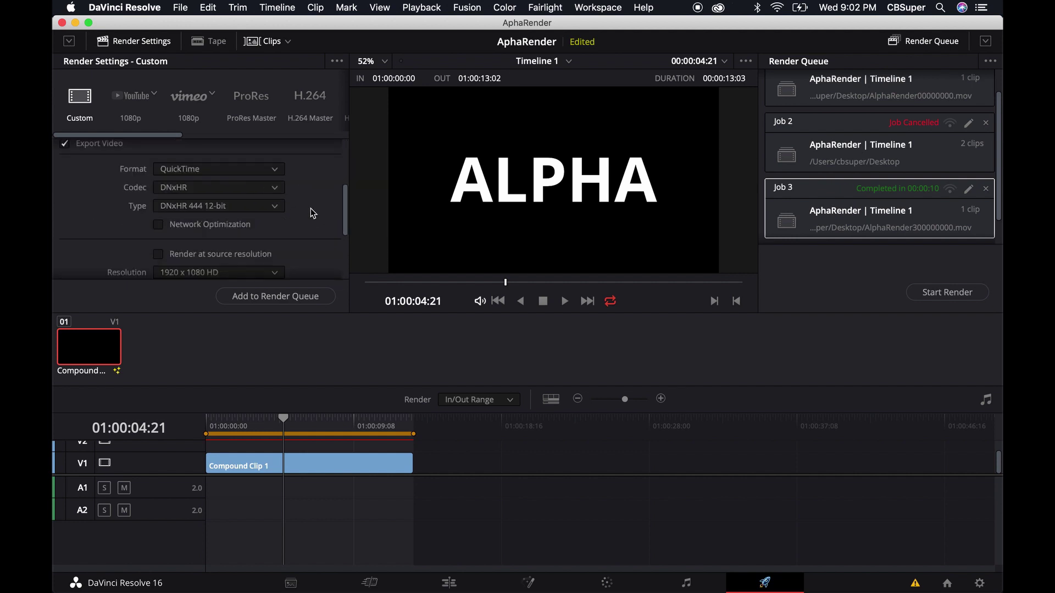
pyautogui.scroll(-4, 306, 215)
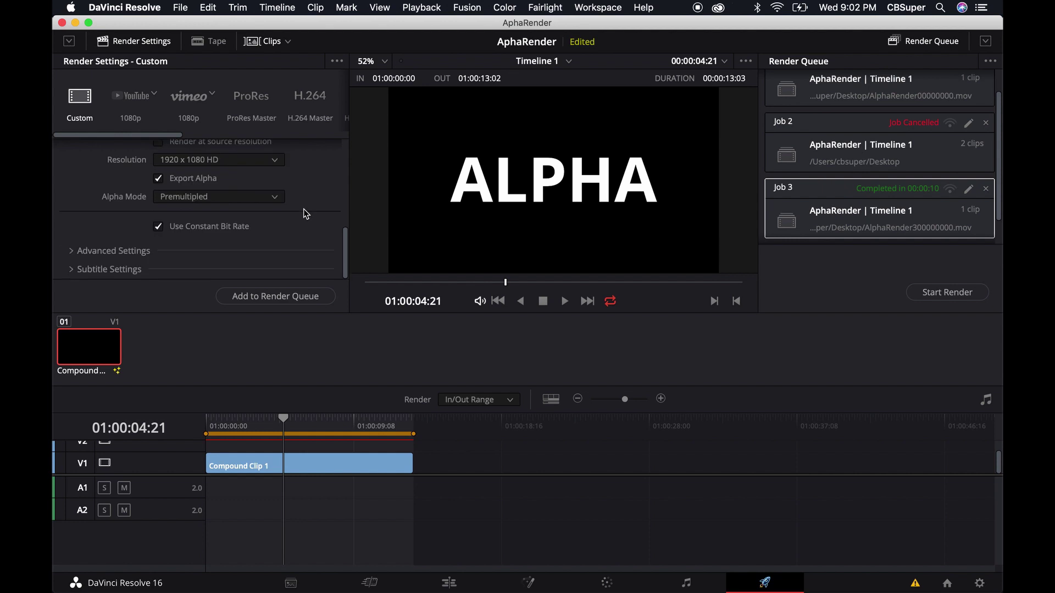
# - Queue and render Compound Clip 1 as Job 4, then return to the Edit page
pyautogui.click(314, 294)
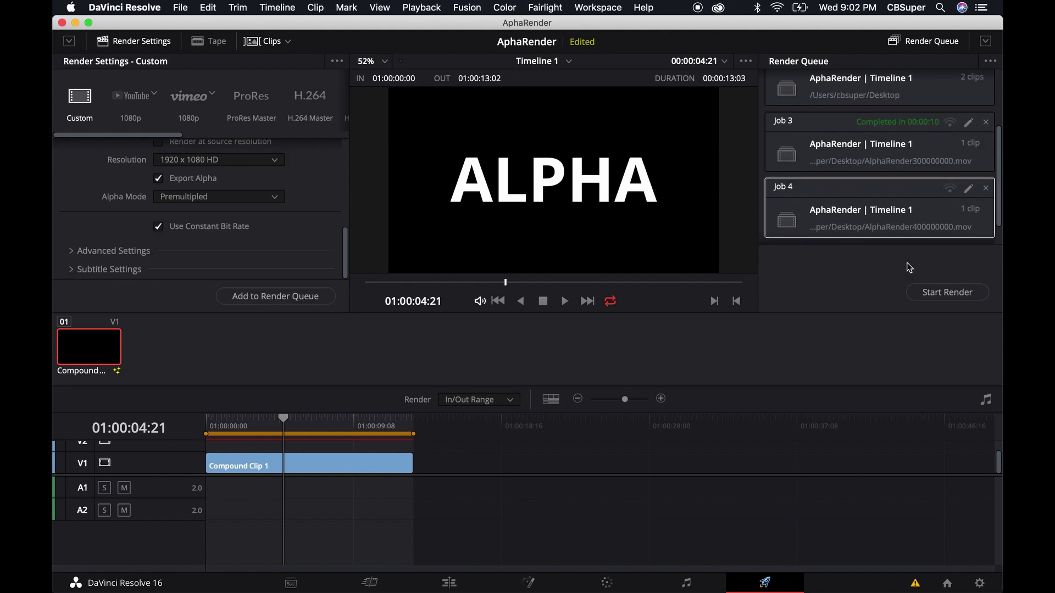
pyautogui.click(959, 299)
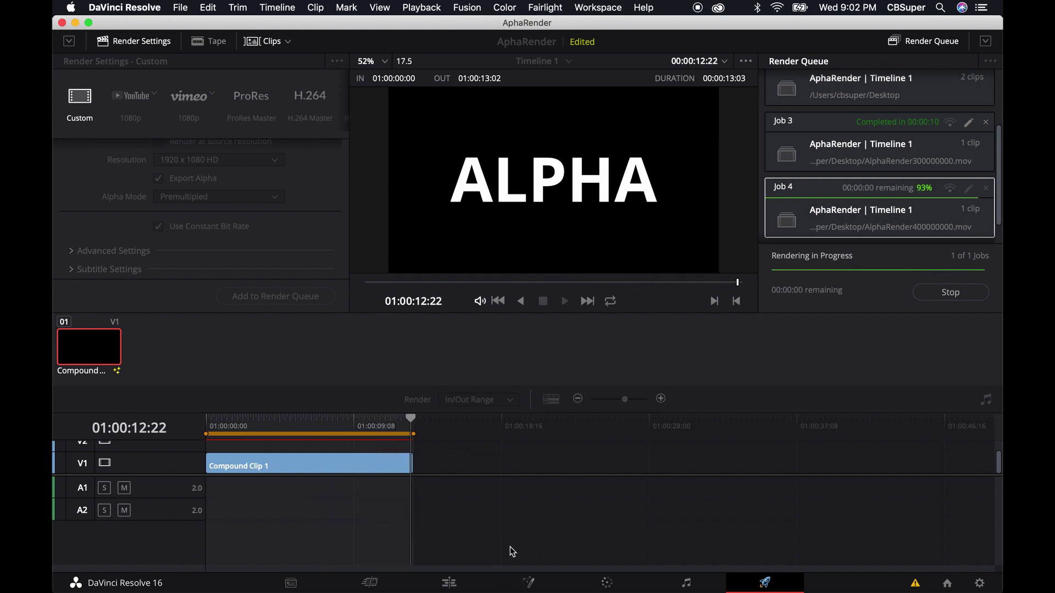
pyautogui.click(451, 584)
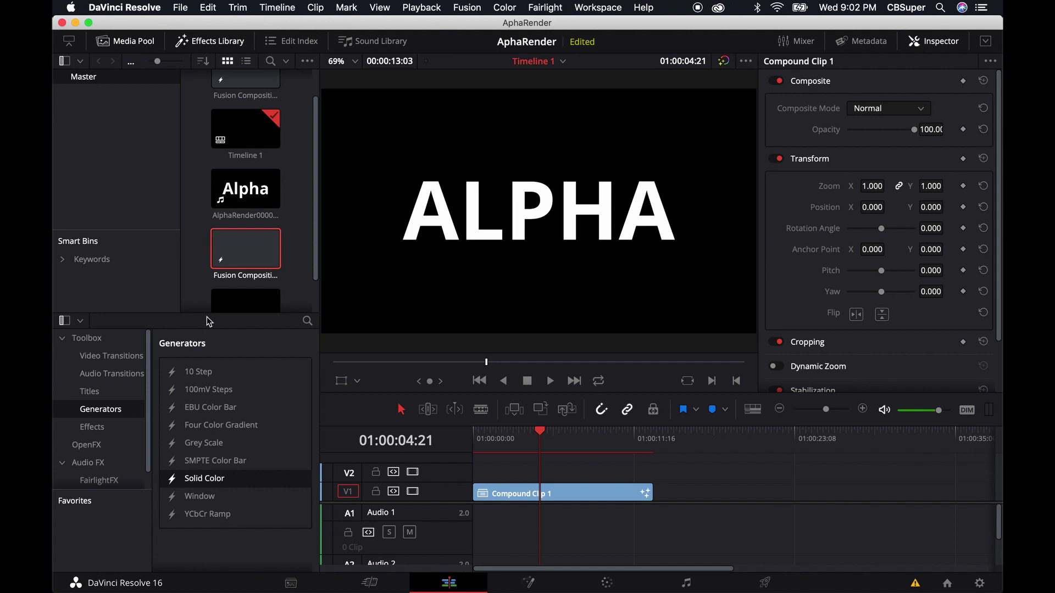
# - Import AlphaRender400000000.mov into the media pool
pyautogui.scroll(-2, 300, 226)
pyautogui.rightClick(300, 276)
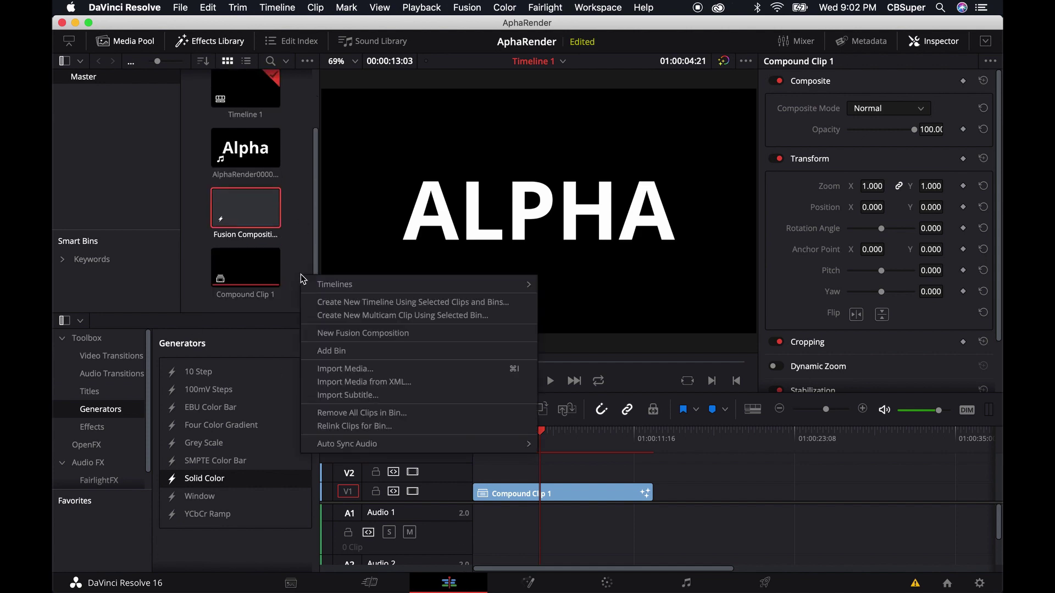
pyautogui.click(338, 369)
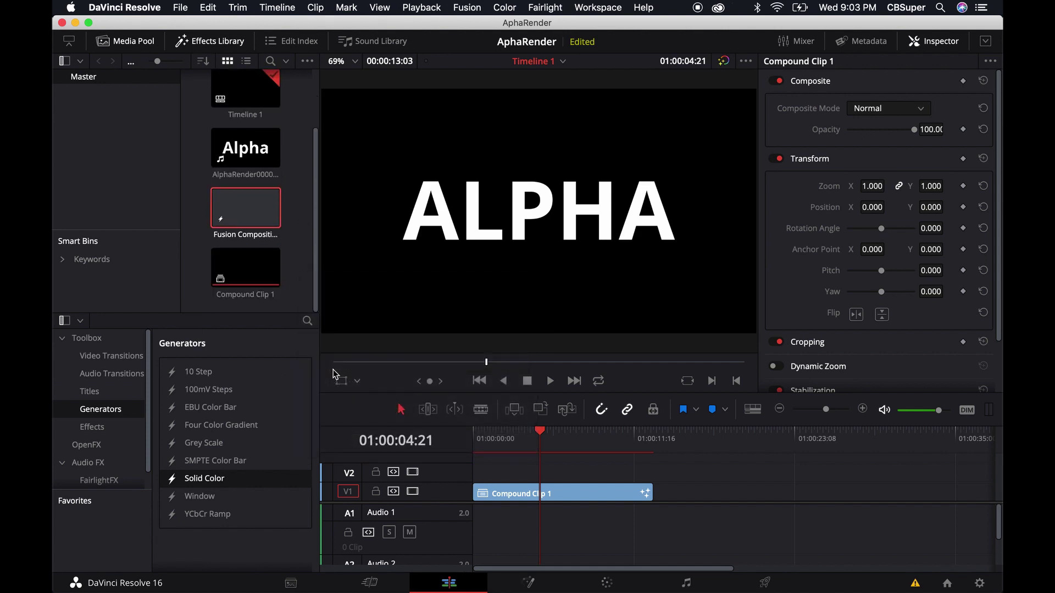
pyautogui.doubleClick(584, 122)
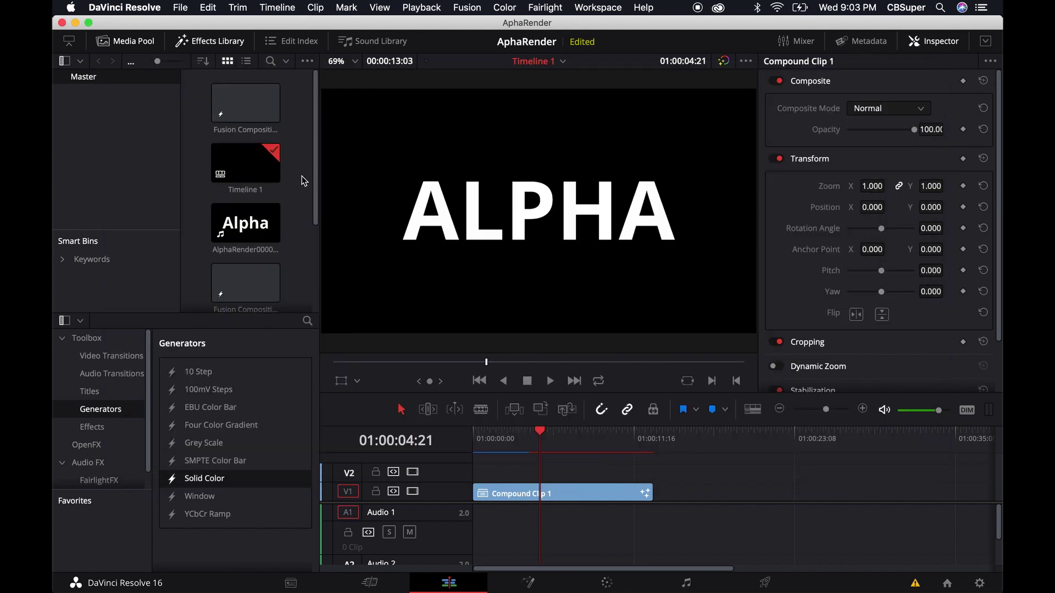
# - Place the render after Compound Clip 1 on V2 with a Solid Color clip beneath on V1
pyautogui.scroll(-3, 302, 175)
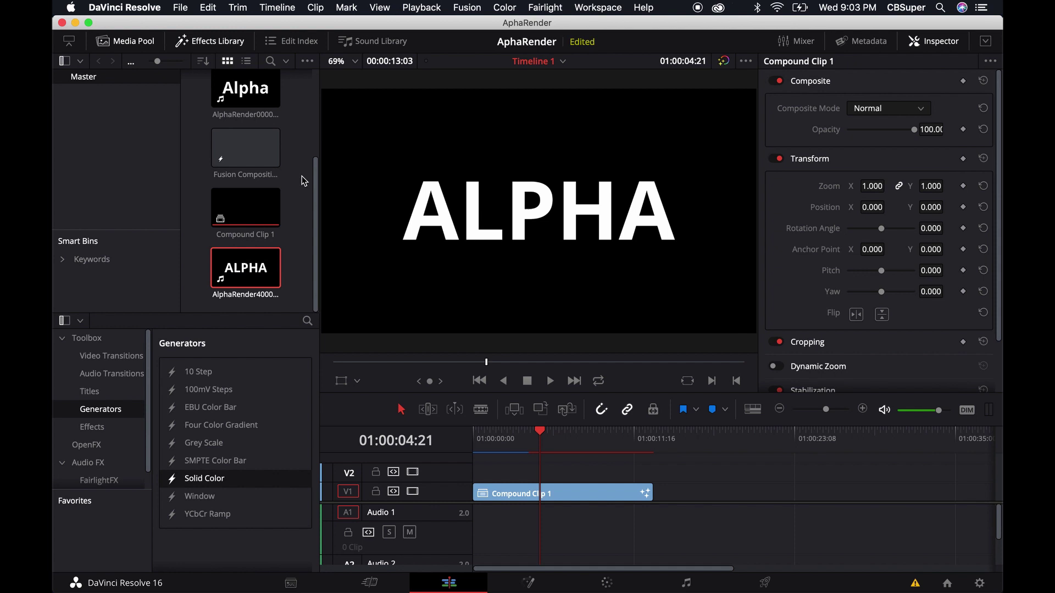
pyautogui.moveTo(264, 272); pyautogui.dragTo(682, 494)
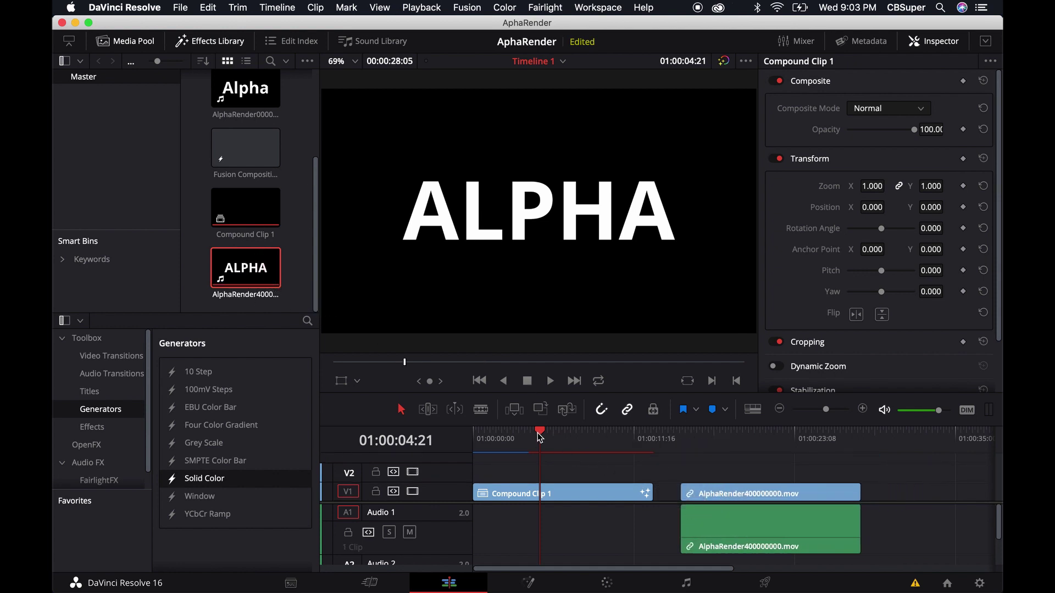
pyautogui.moveTo(709, 456); pyautogui.dragTo(749, 474)
pyautogui.click(746, 491)
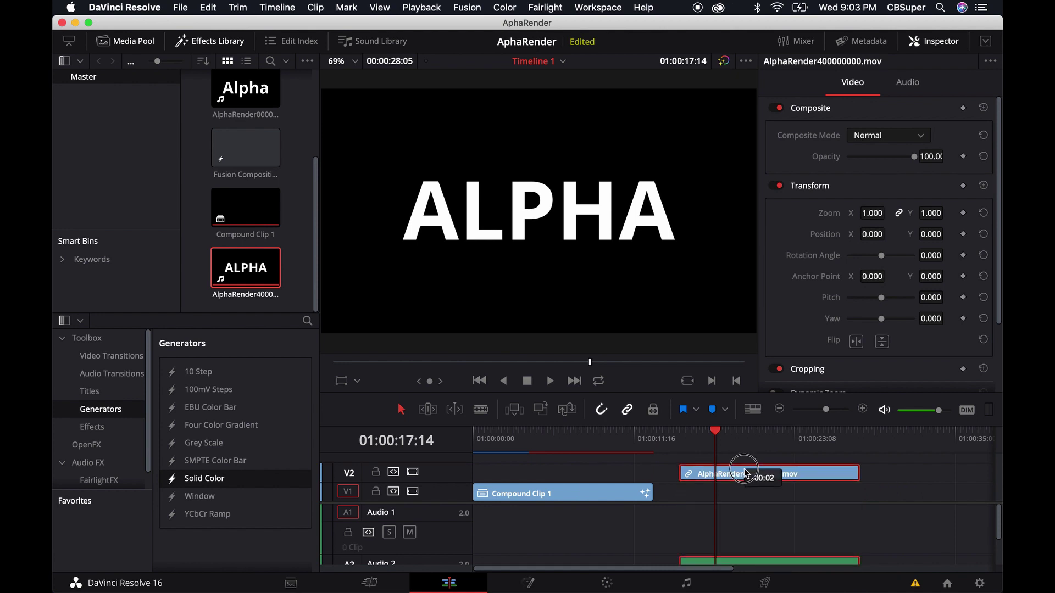
pyautogui.moveTo(185, 484); pyautogui.dragTo(859, 494)
# - Change the Solid Color clip's colour to Red so the white ALPHA shows over red
pyautogui.click(780, 499)
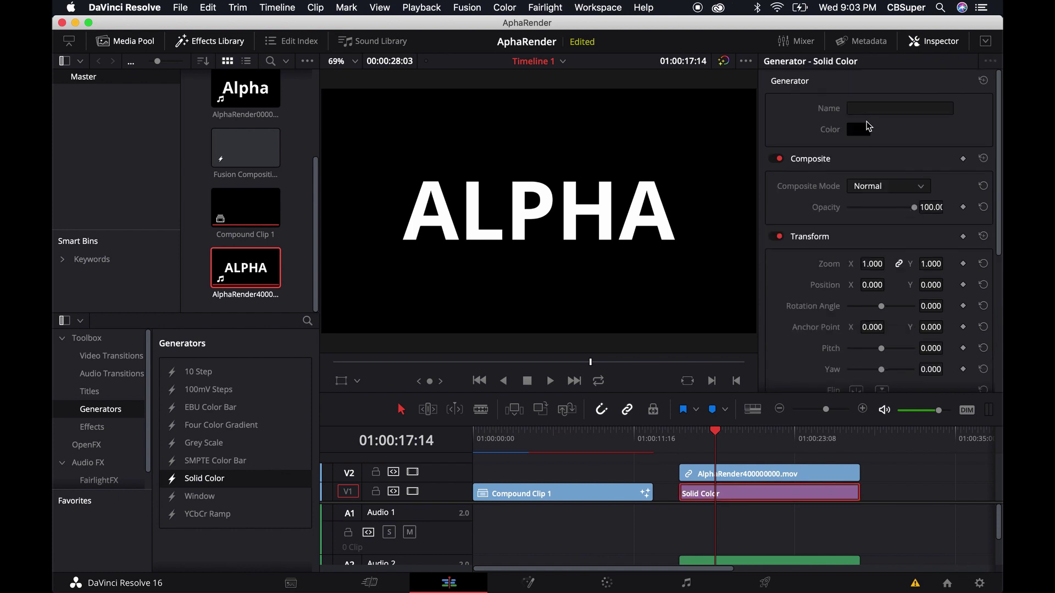
pyautogui.click(863, 133)
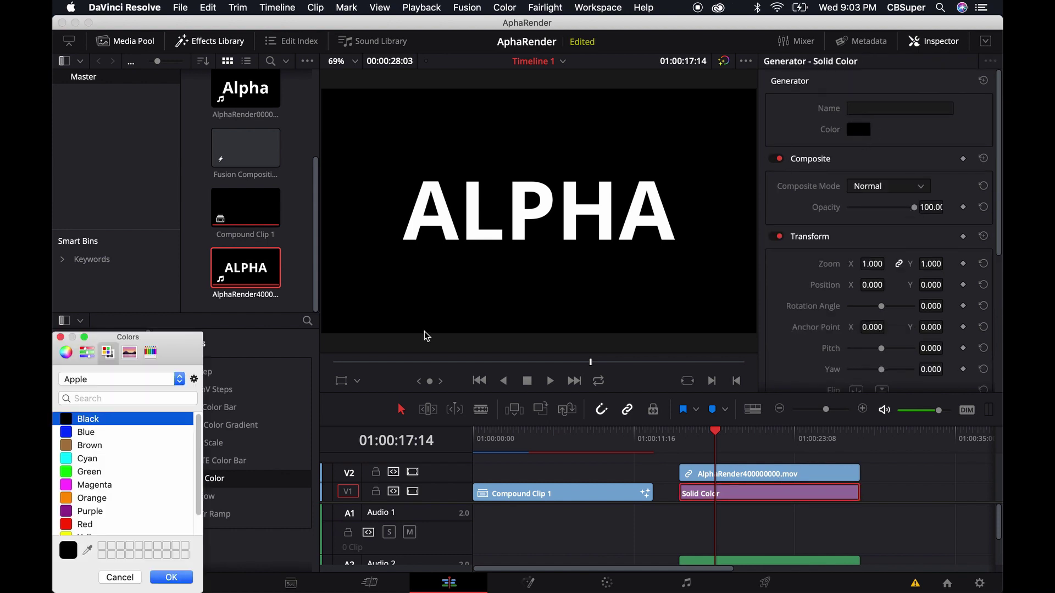
pyautogui.click(69, 524)
pyautogui.click(171, 577)
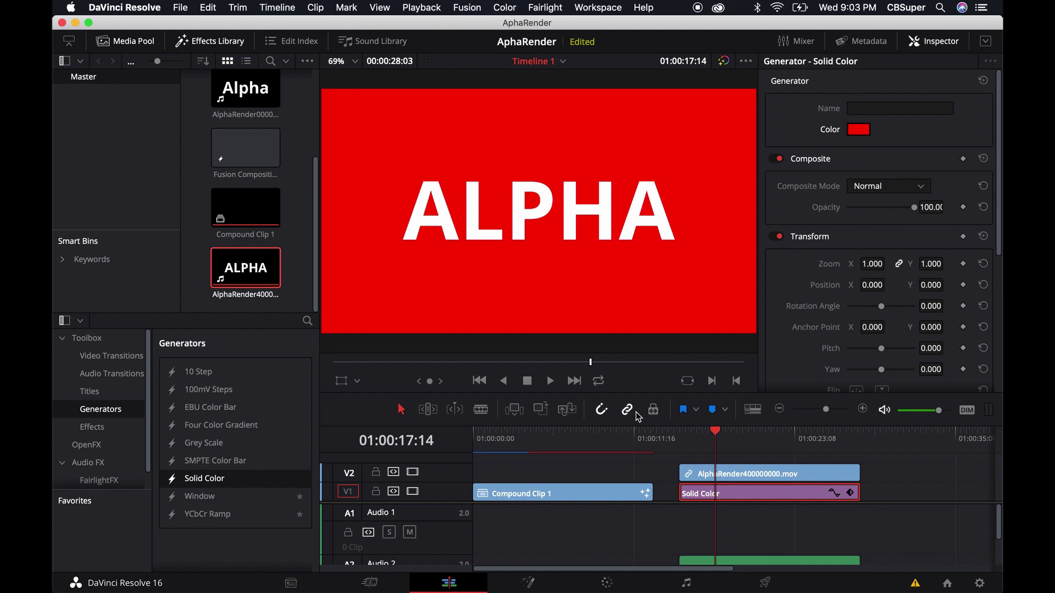
pyautogui.moveTo(710, 438); pyautogui.dragTo(719, 438)
# - Review the Deliver page's QuickTime, DNxHR 444 12-bit and Export Alpha render settings
pyautogui.click(766, 583)
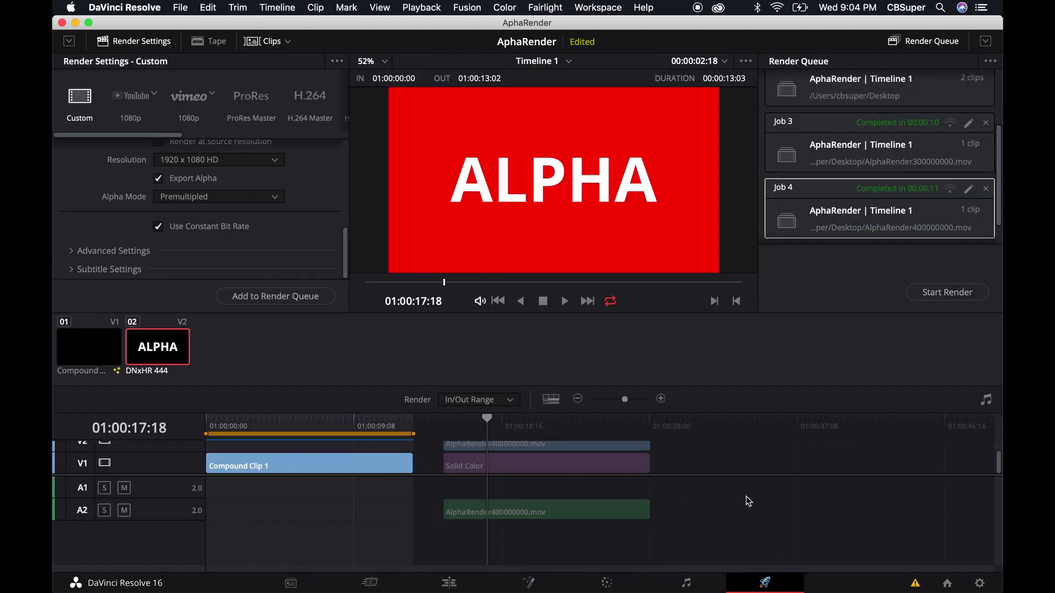
pyautogui.scroll(5, 324, 192)
pyautogui.scroll(3, 324, 192)
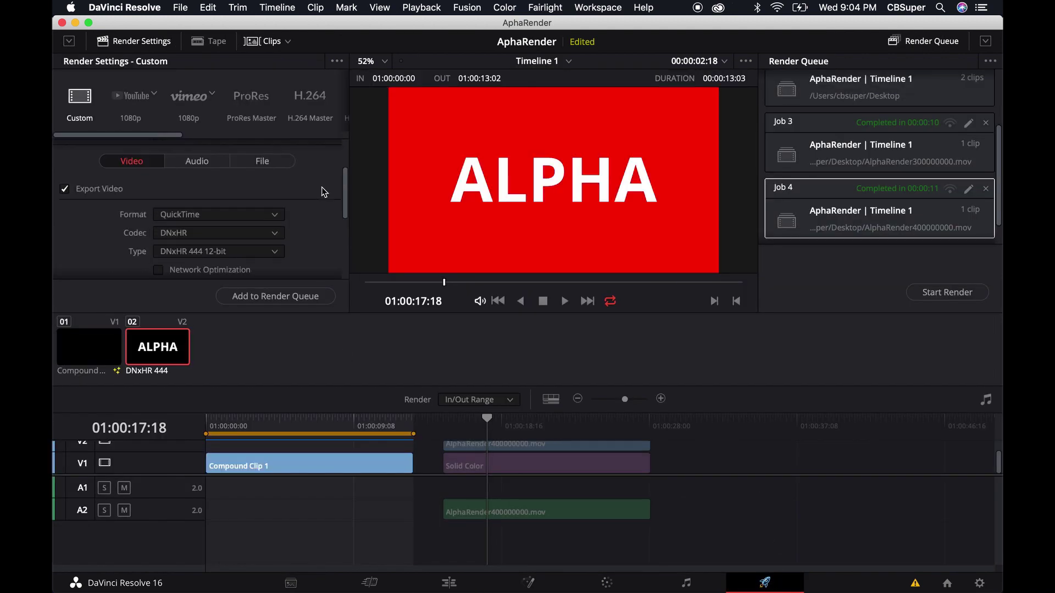
pyautogui.scroll(-1, 312, 207)
pyautogui.scroll(1, 312, 206)
# - Move the AlphaRender video and audio down onto tracks V1 and A1
pyautogui.click(448, 583)
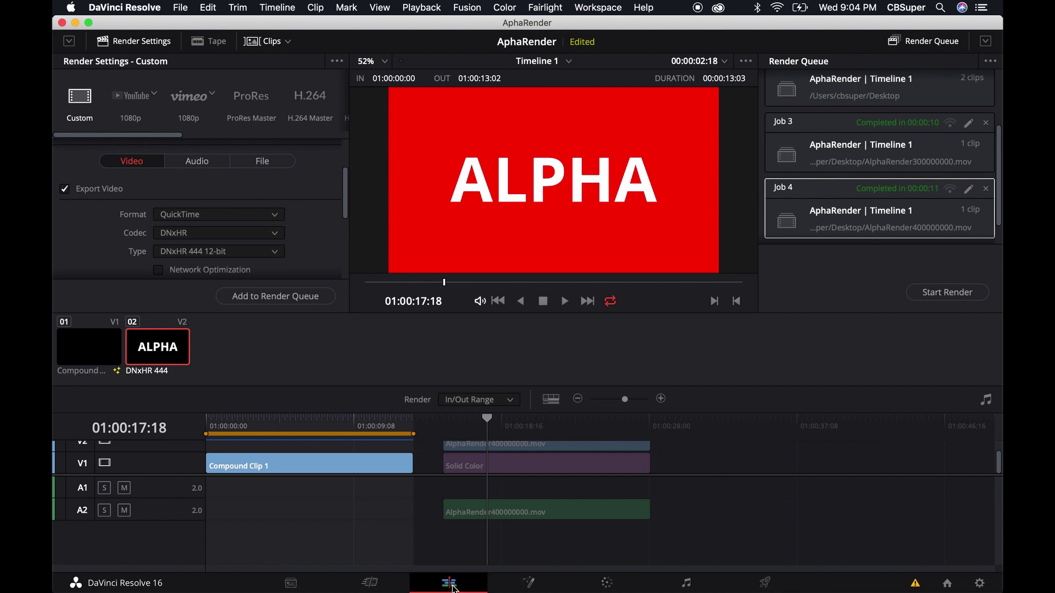
pyautogui.moveTo(740, 565); pyautogui.dragTo(748, 544)
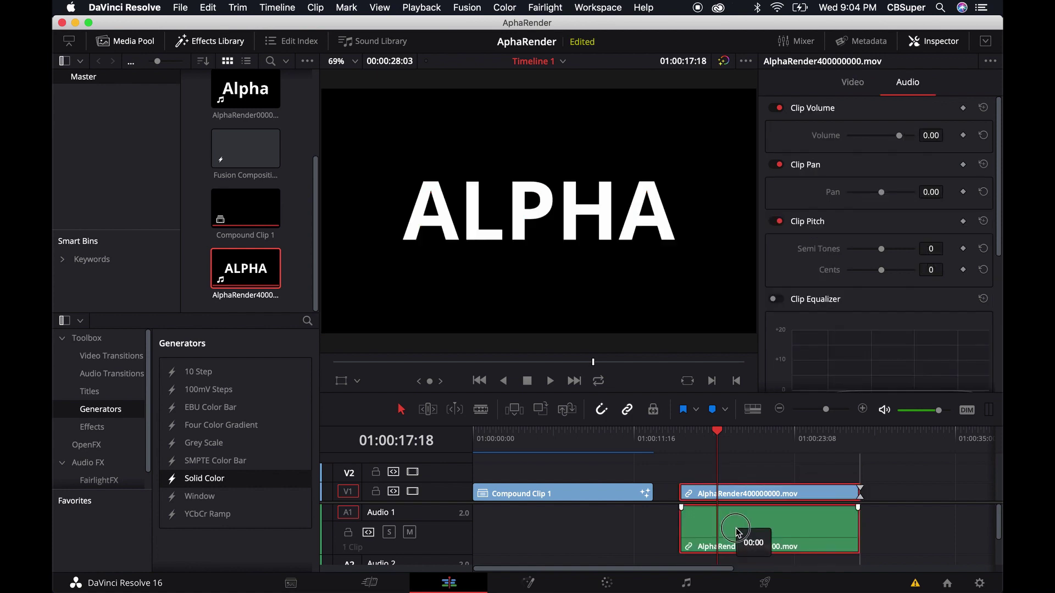
pyautogui.moveTo(881, 485); pyautogui.dragTo(774, 544)
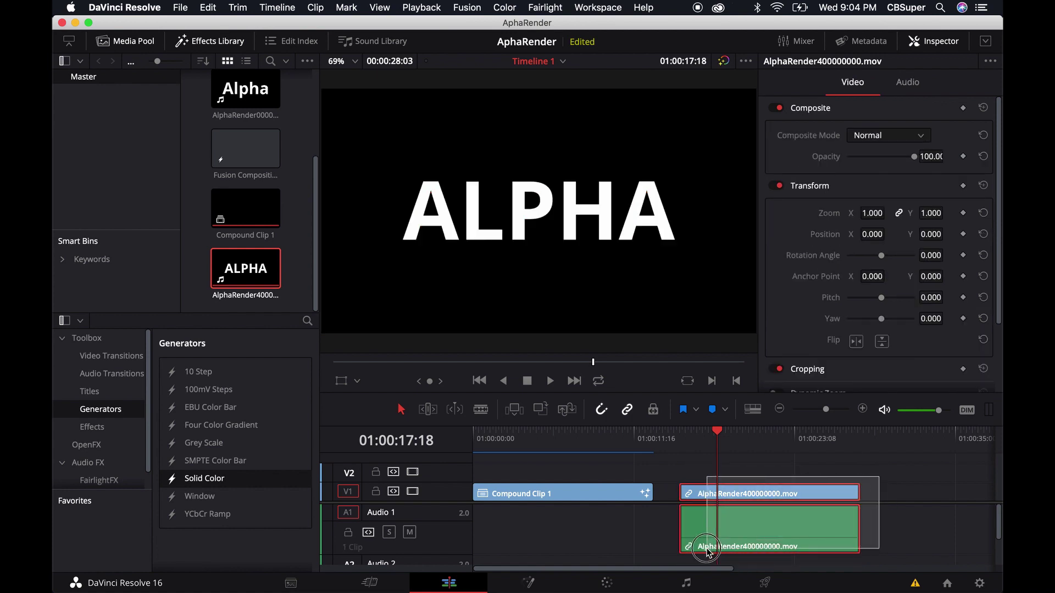
pyautogui.rightClick(770, 529)
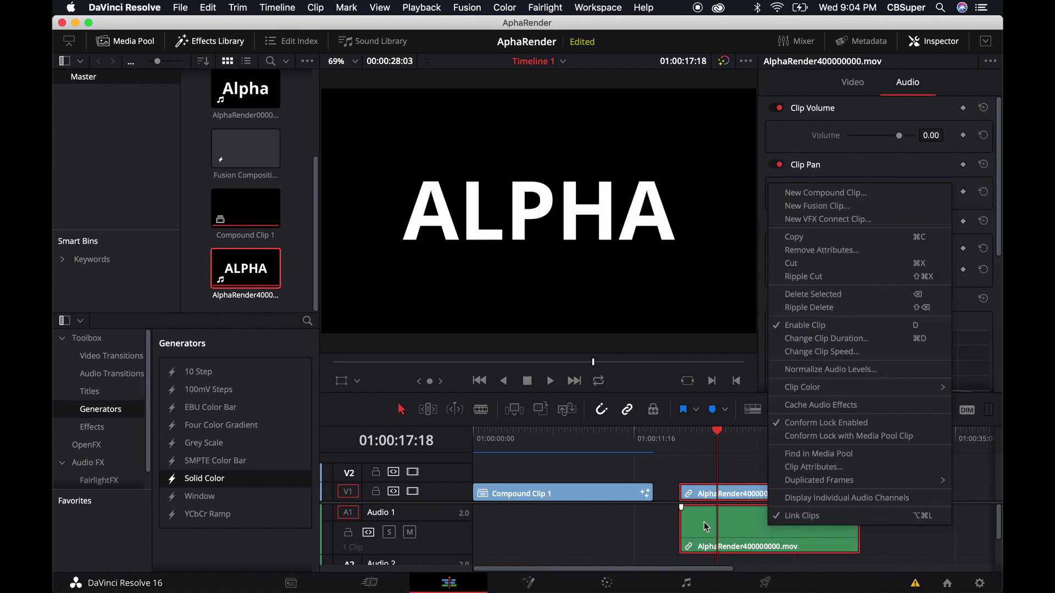
pyautogui.click(707, 527)
pyautogui.click(613, 494)
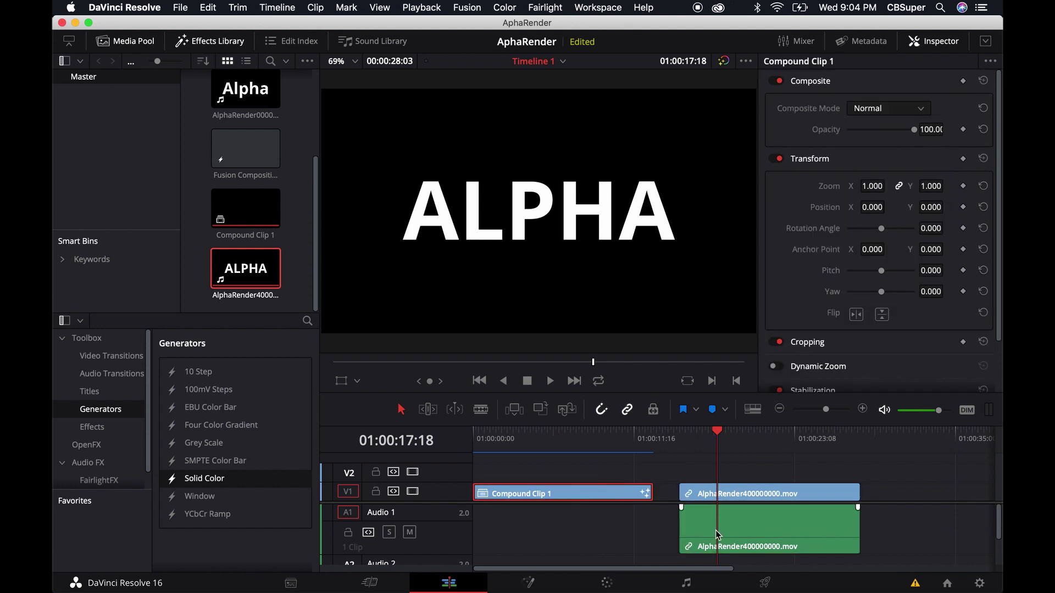
pyautogui.click(770, 534)
pyautogui.moveTo(771, 529)
pyautogui.mouseDown()
pyautogui.moveTo(568, 529)
pyautogui.moveTo(788, 528)
pyautogui.mouseUp()
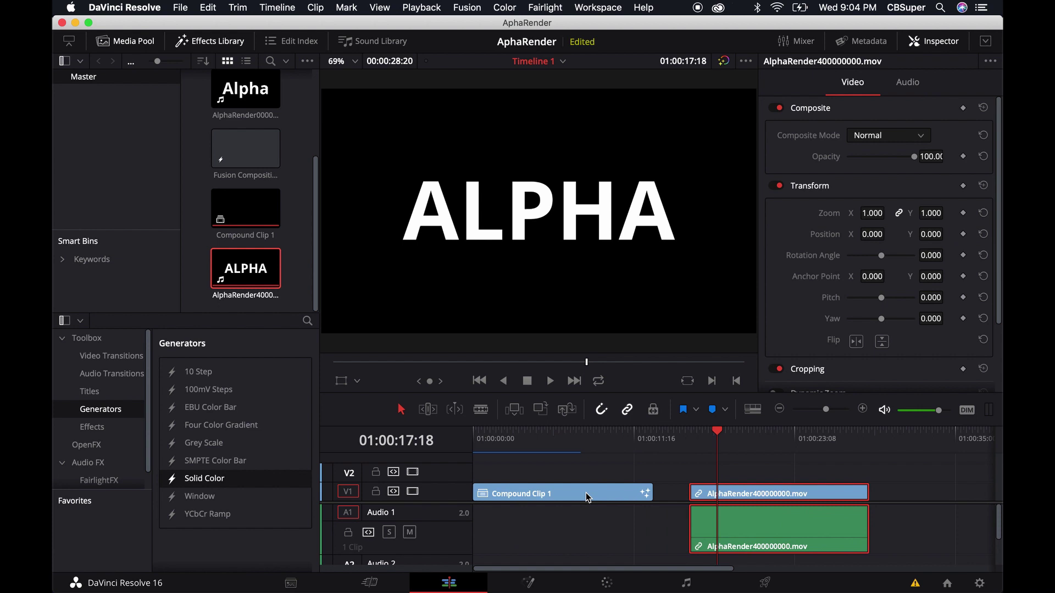
# - Combine the AlphaRender video and audio clips into Compound Clip 2
pyautogui.moveTo(905, 480); pyautogui.dragTo(745, 538)
pyautogui.rightClick(759, 521)
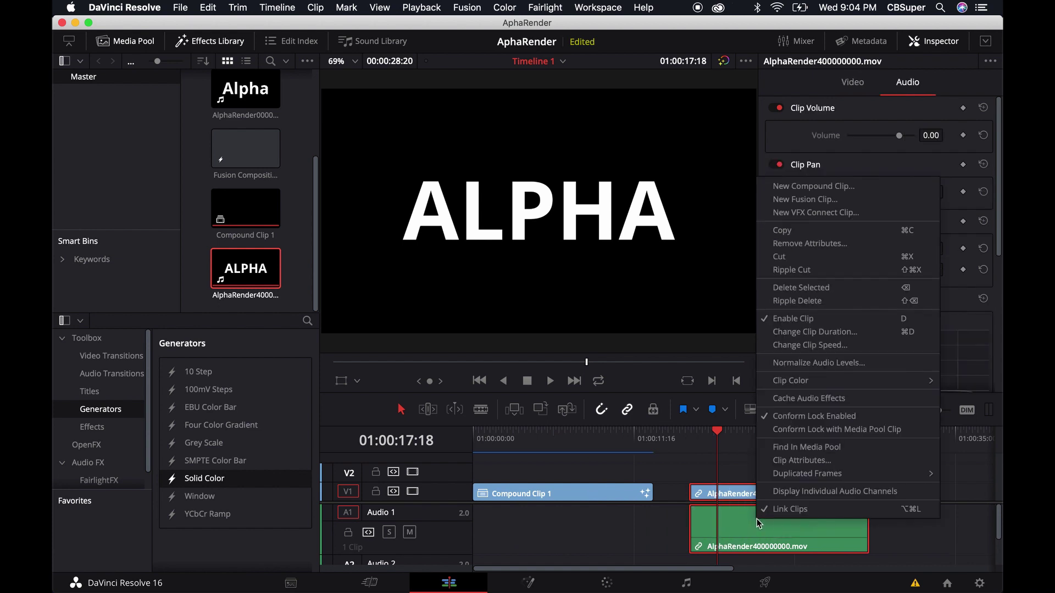
pyautogui.click(806, 186)
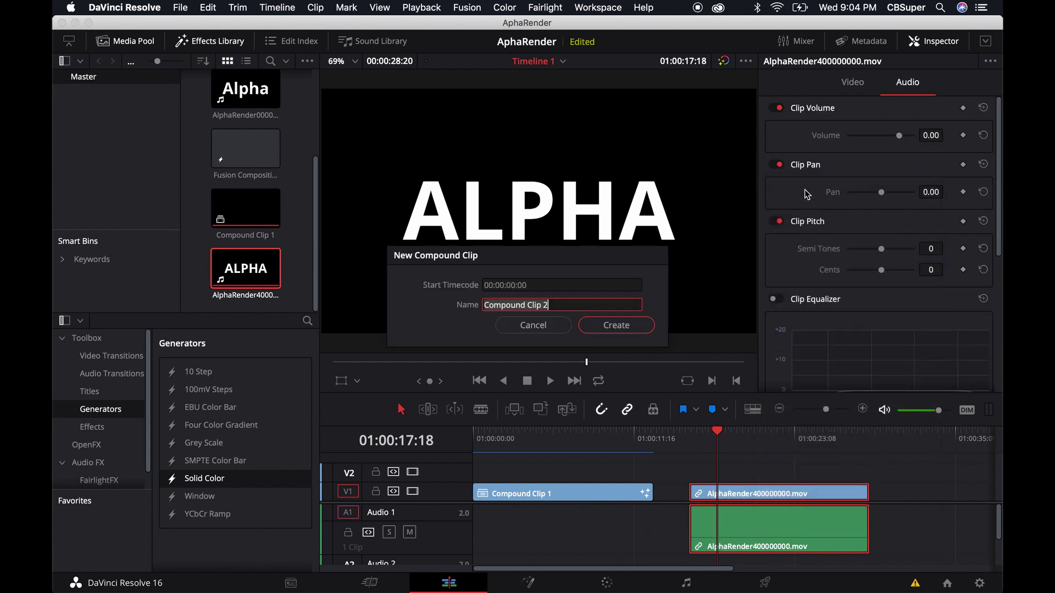
pyautogui.click(617, 325)
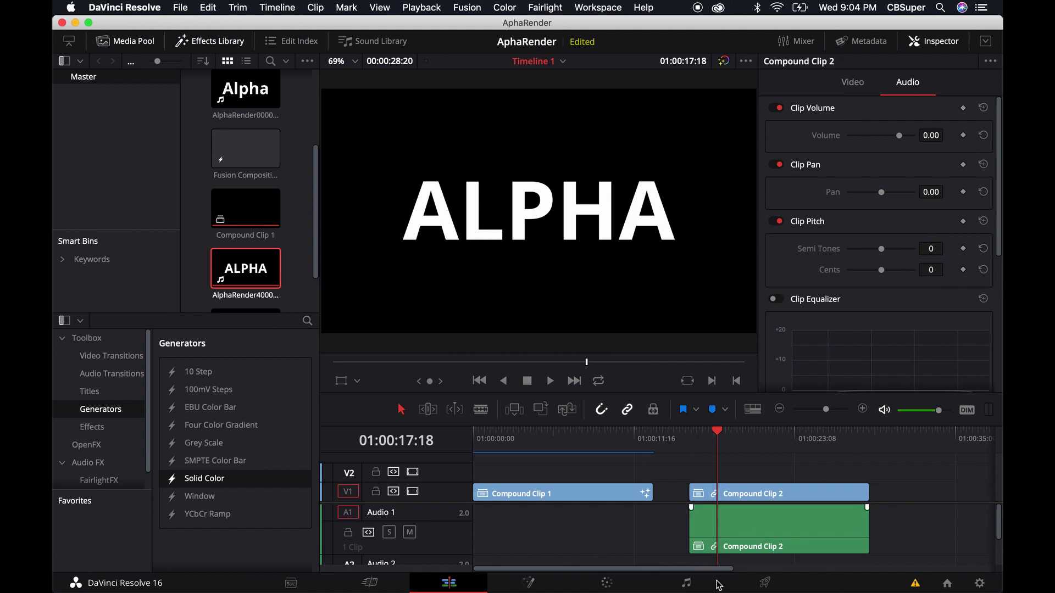
pyautogui.click(760, 583)
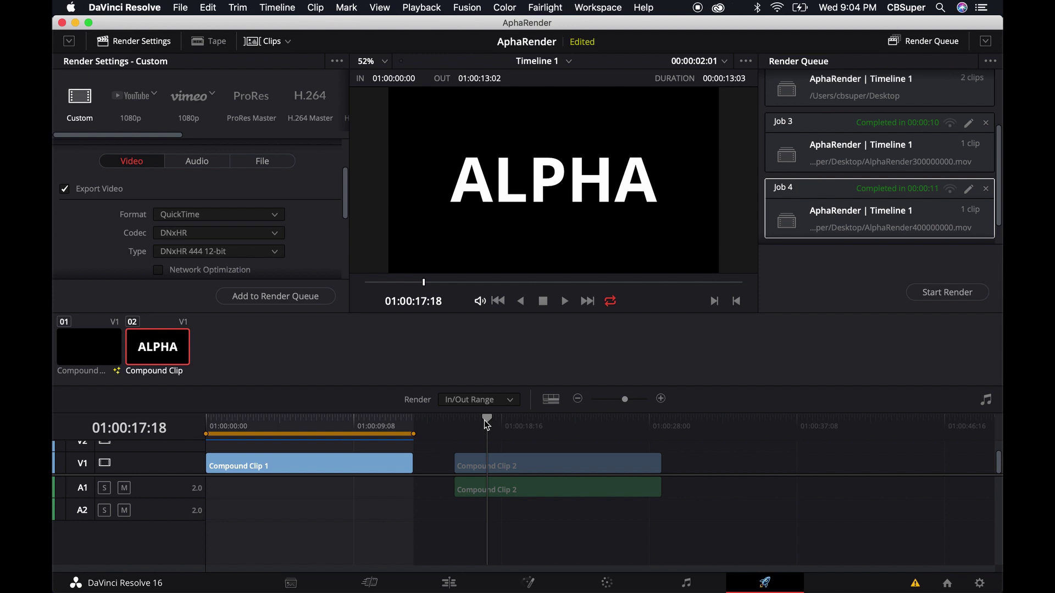
# - Return to the Edit page timeline holding Compound Clip 1 and Compound Clip 2
pyautogui.click(449, 583)
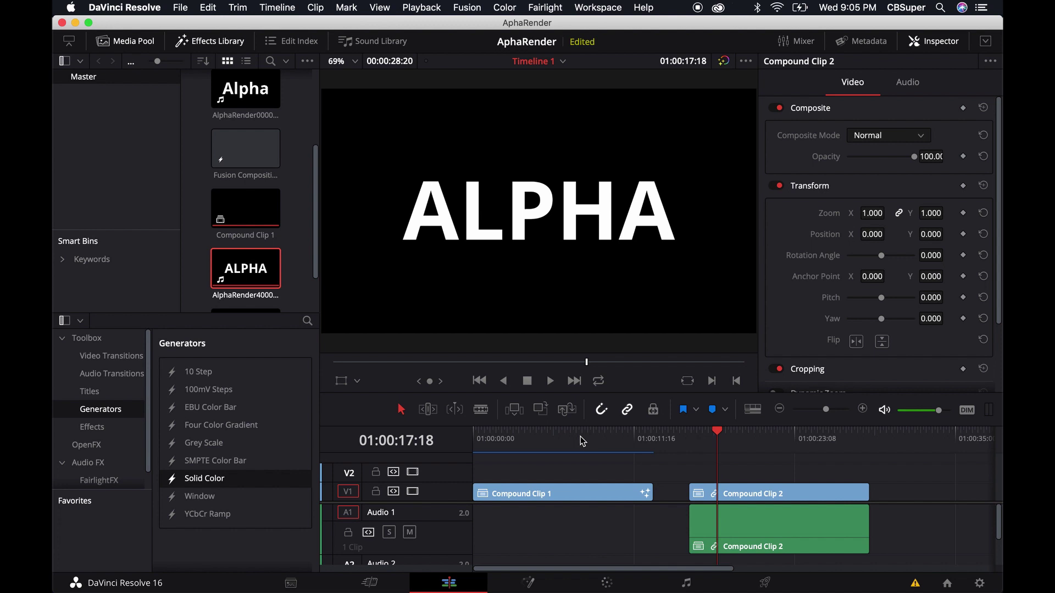
# - Add a Solid Color clip on V2 matching Compound Clip 1, and delete Compound Clips 1 and 2
pyautogui.moveTo(186, 479); pyautogui.dragTo(653, 474)
pyautogui.click(591, 493)
pyautogui.press('Delete')
pyautogui.click(747, 493)
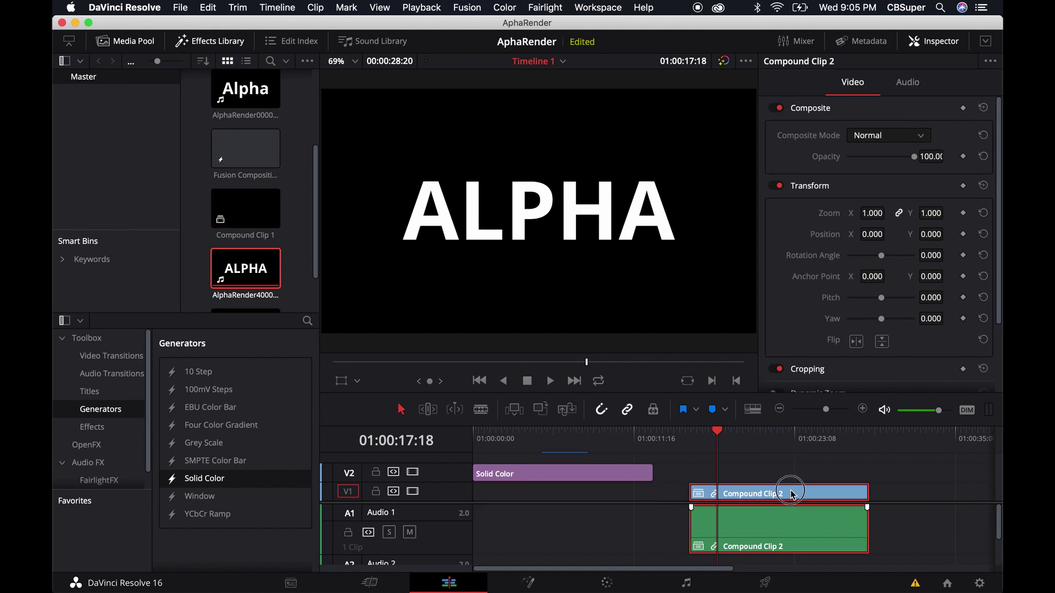
pyautogui.press('Delete')
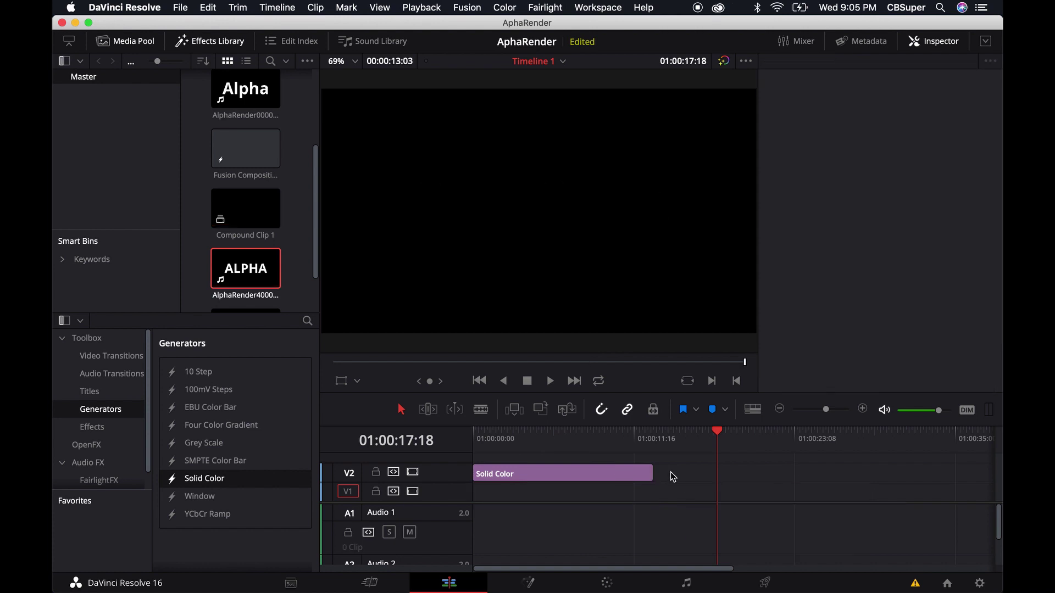
# - Adjust the Solid Color clip's end and turn it into Compound Clip 3
pyautogui.moveTo(653, 473)
pyautogui.mouseDown()
pyautogui.moveTo(570, 474)
pyautogui.moveTo(660, 473)
pyautogui.mouseUp()
pyautogui.rightClick(557, 476)
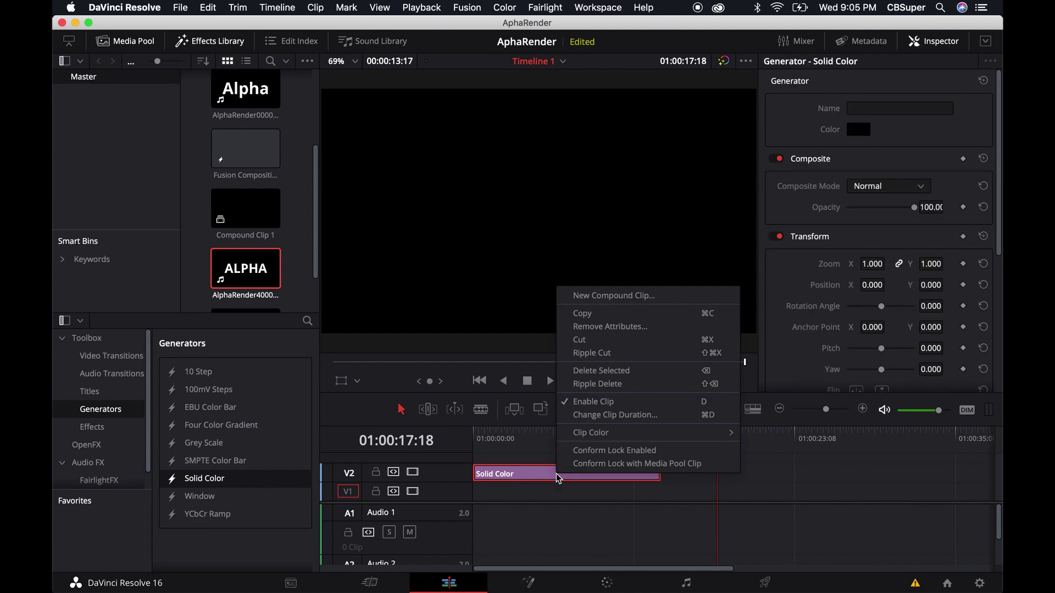
pyautogui.click(602, 296)
pyautogui.click(626, 328)
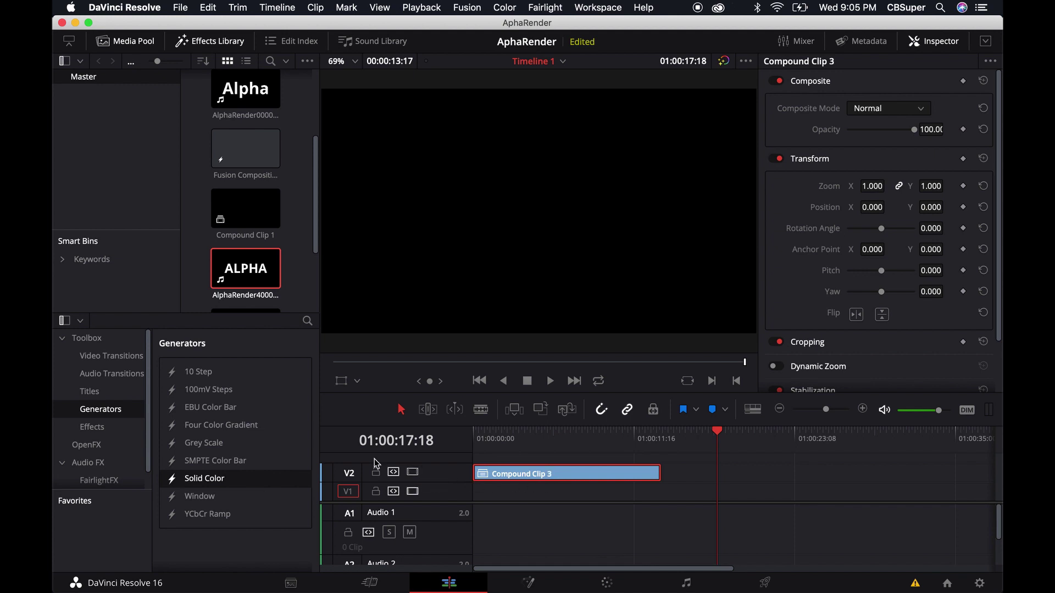
# - Create a new Fusion Composition in the media pool with a 00:00:10:00 duration
pyautogui.rightClick(300, 227)
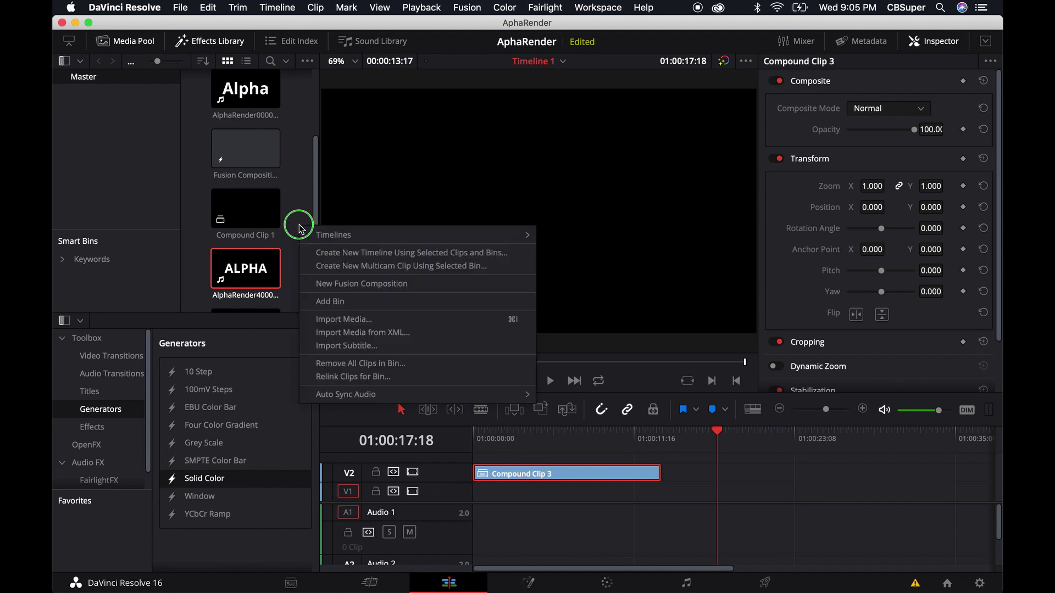
pyautogui.click(332, 283)
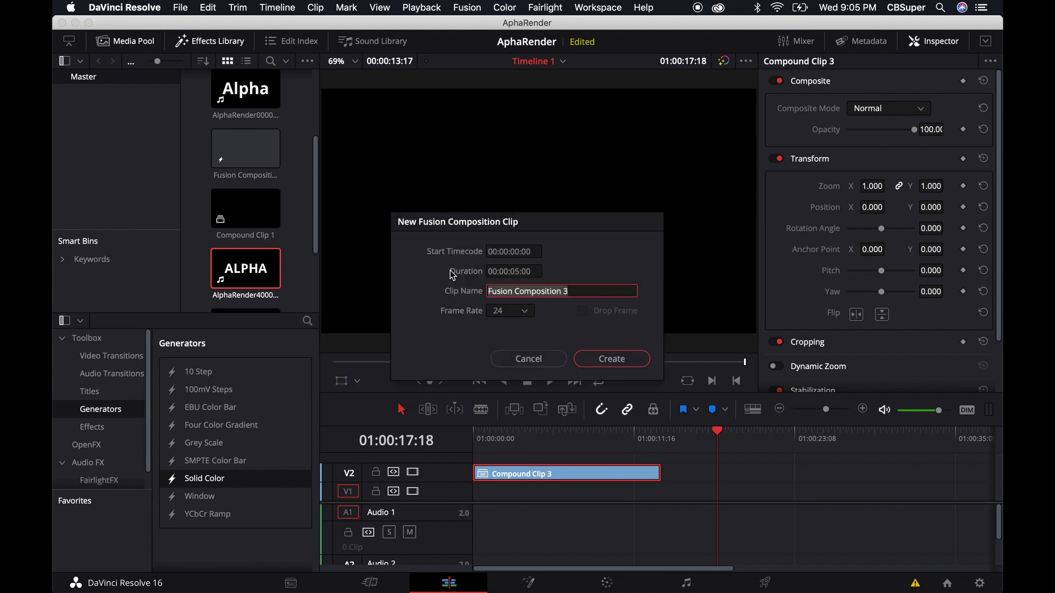
pyautogui.click(521, 272)
pyautogui.click(519, 273)
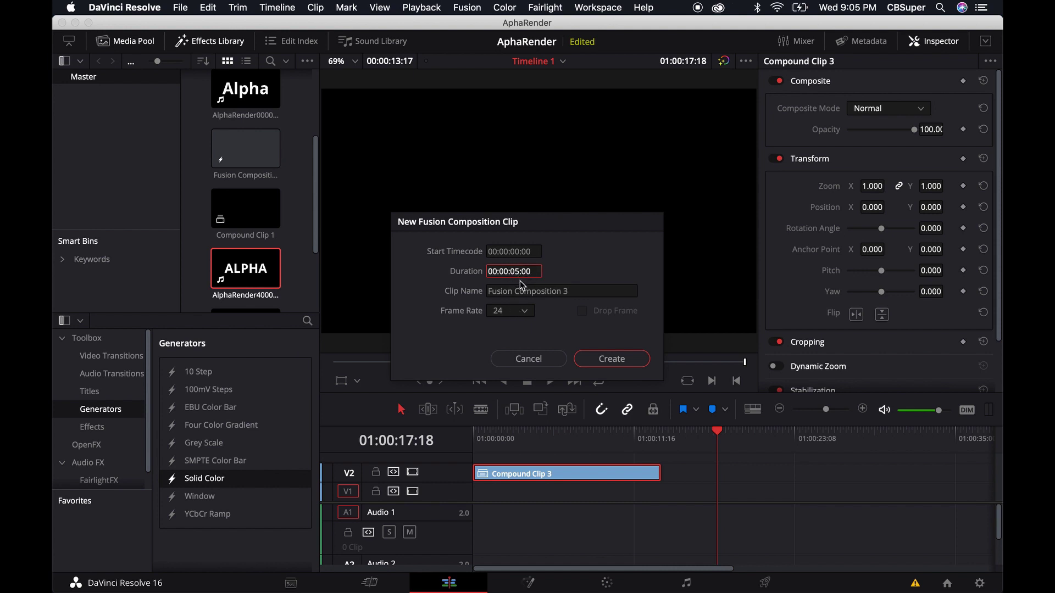
pyautogui.press('BackSpace')
pyautogui.press('BackSpace')
pyautogui.write('10')
pyautogui.click(619, 357)
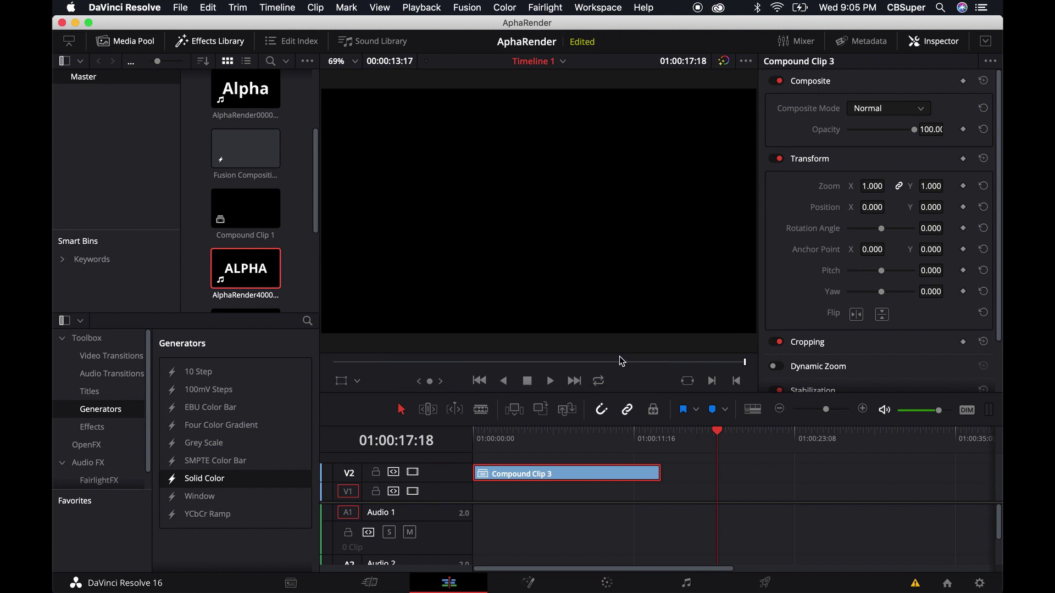
# - Place the Fusion Composition on V1 at the playhead, lengthen it, and make it Compound Clip 4
pyautogui.scroll(-4, 297, 259)
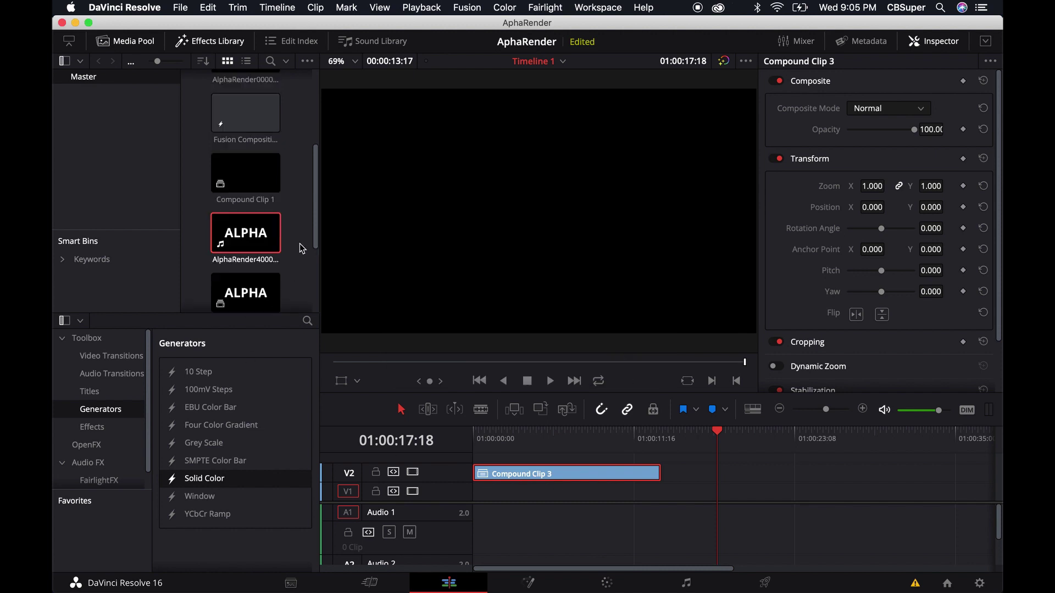
pyautogui.moveTo(281, 278); pyautogui.dragTo(728, 514)
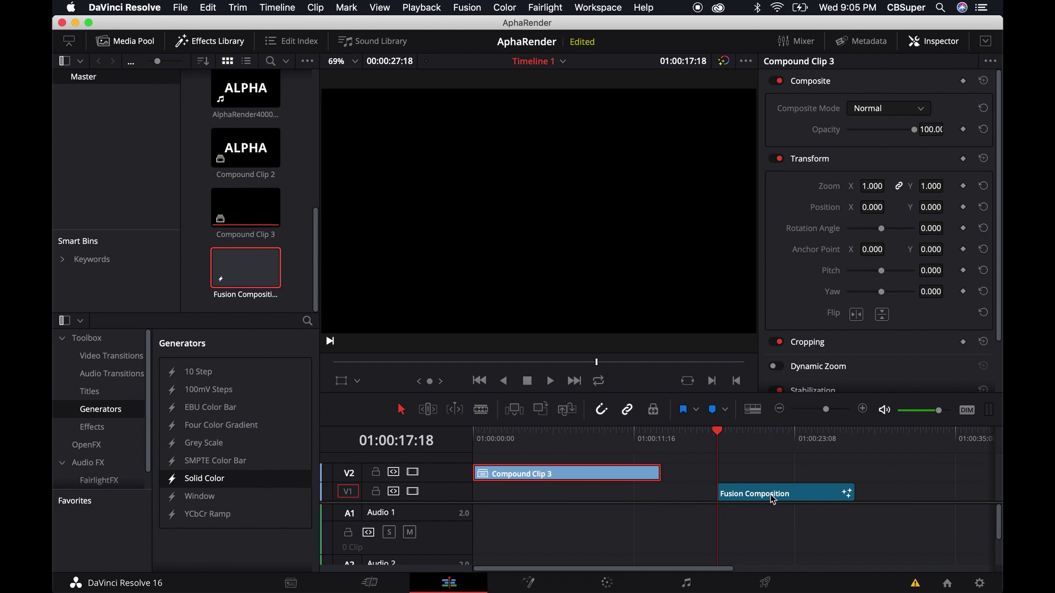
pyautogui.moveTo(853, 493); pyautogui.dragTo(889, 494)
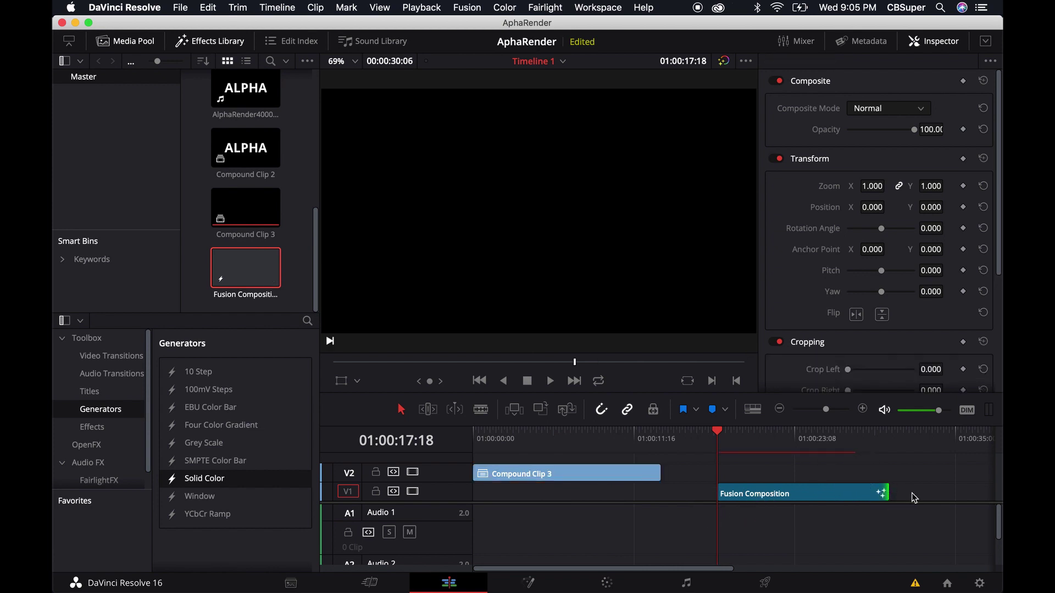
pyautogui.rightClick(797, 497)
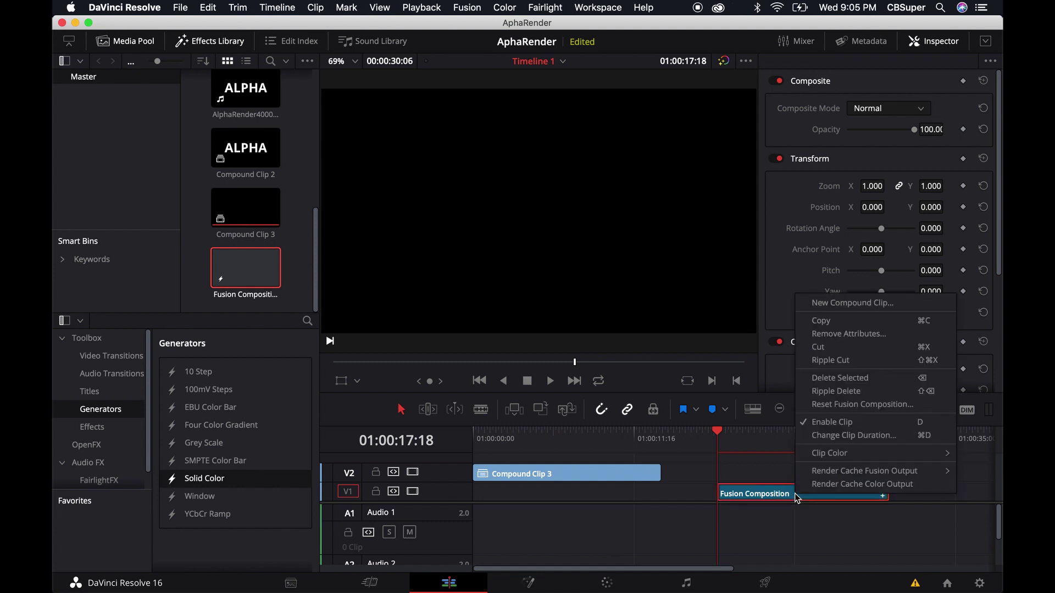
pyautogui.click(831, 304)
pyautogui.click(617, 325)
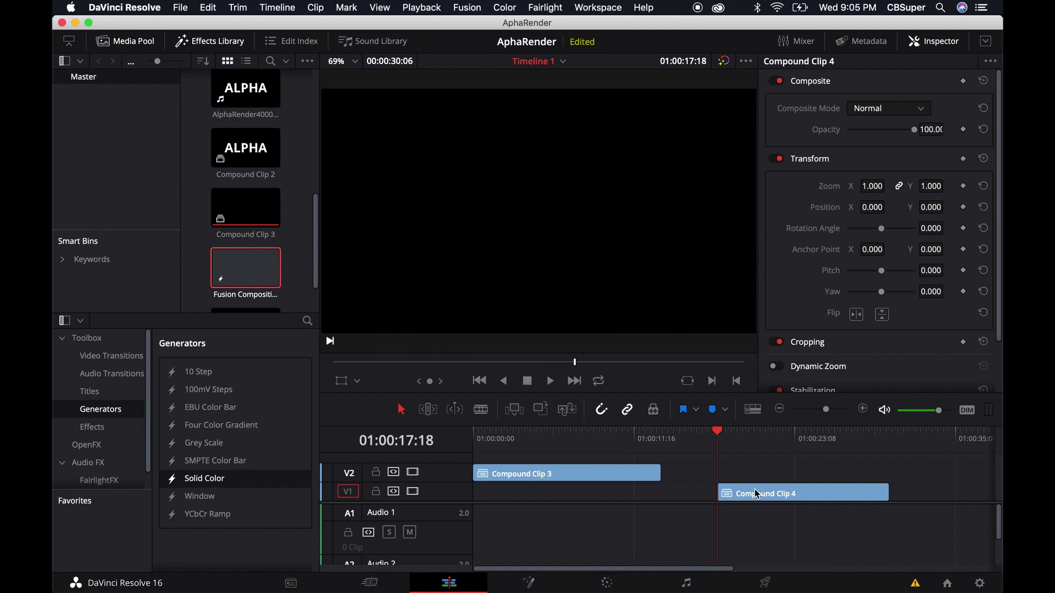
# - Convert Compound Clip 4 on V1 into Fusion Clip 1 with New Fusion Clip
pyautogui.rightClick(783, 495)
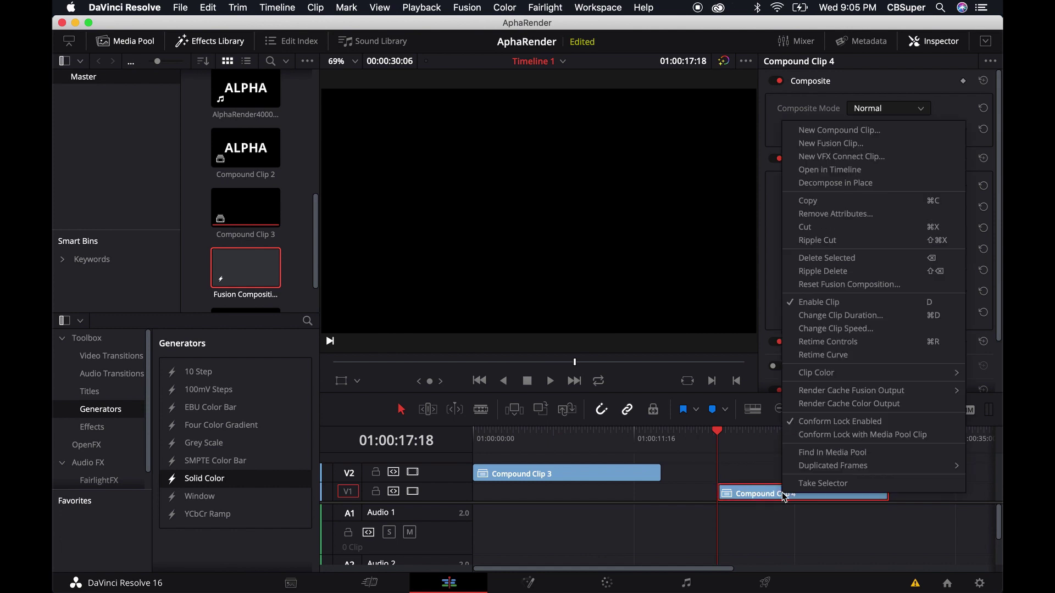
pyautogui.click(827, 147)
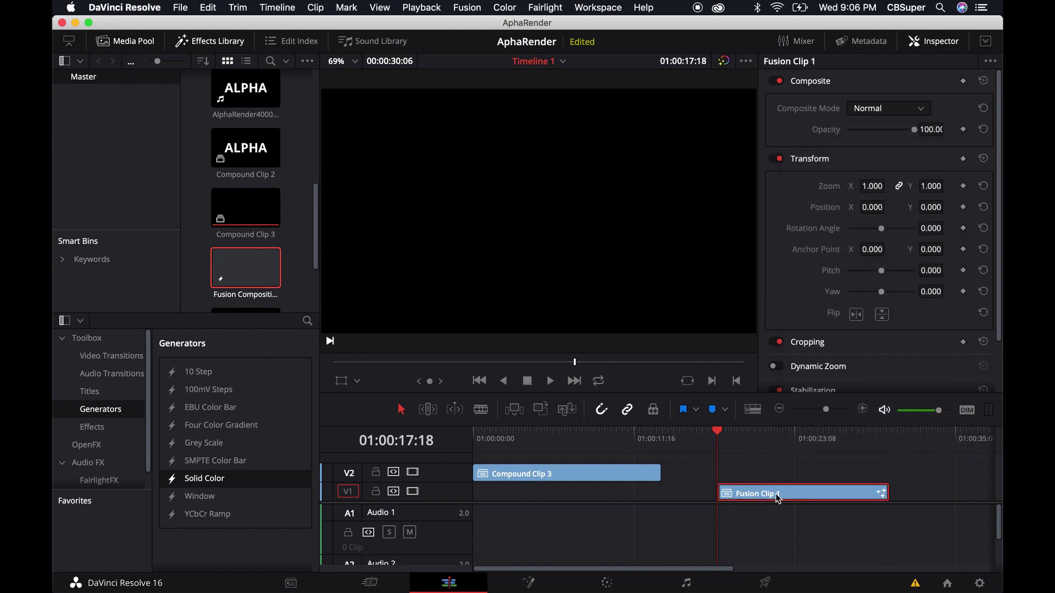